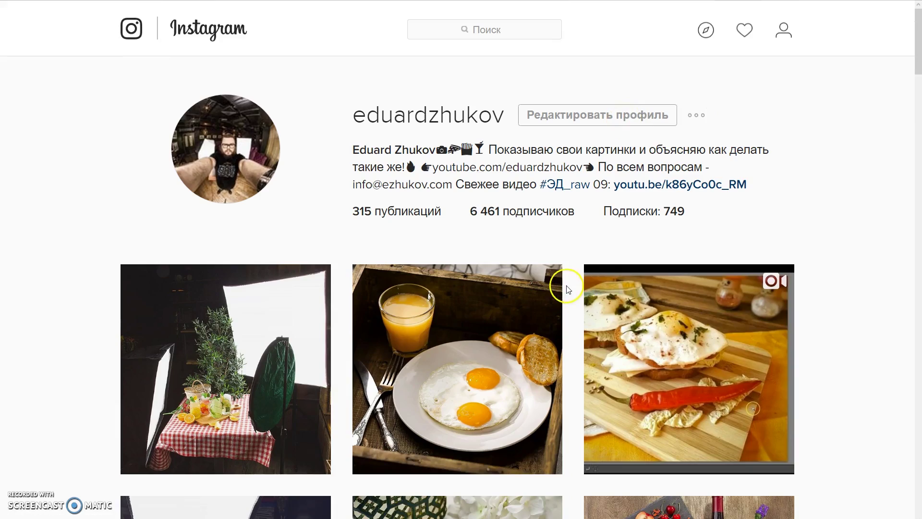
Step: Scroll through the profile's food photo grid and open the octopus dish post
scroll(808, 245, down, 2)
scroll(808, 245, down, 6)
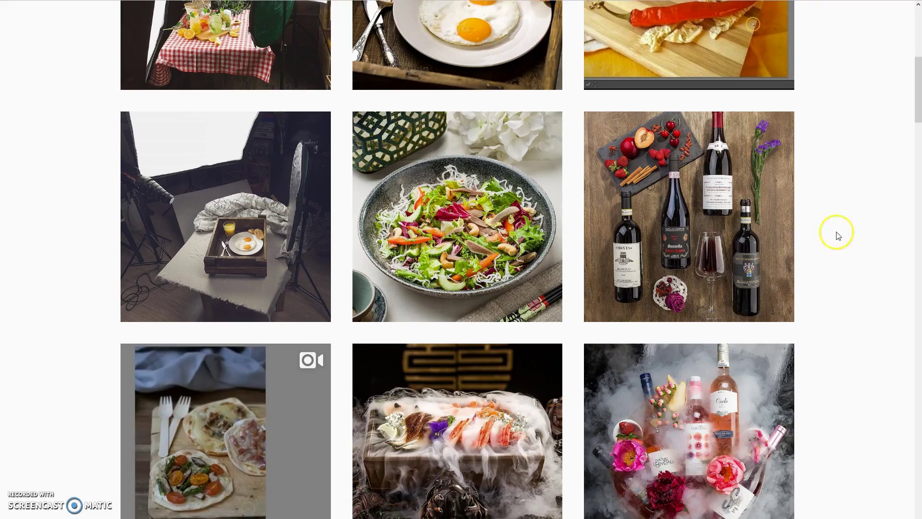
scroll(834, 233, down, 8)
scroll(849, 227, down, 8)
scroll(849, 229, down, 8)
scroll(850, 232, down, 8)
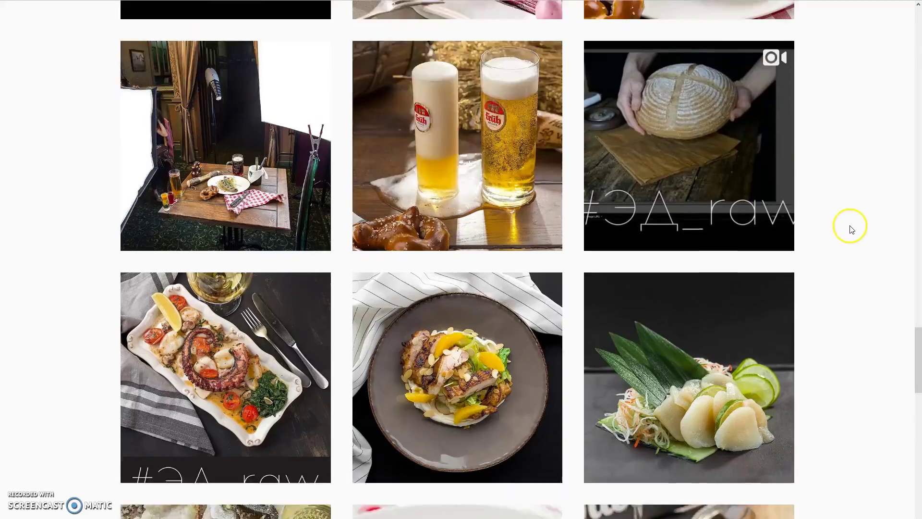
scroll(847, 227, down, 8)
scroll(834, 225, down, 5)
scroll(834, 228, up, 2)
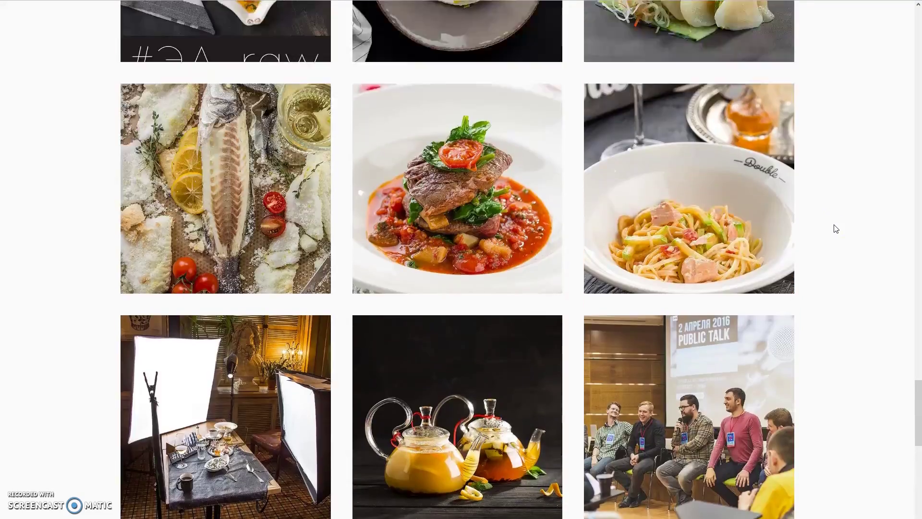
scroll(834, 229, up, 4)
scroll(769, 233, up, 6)
click(252, 382)
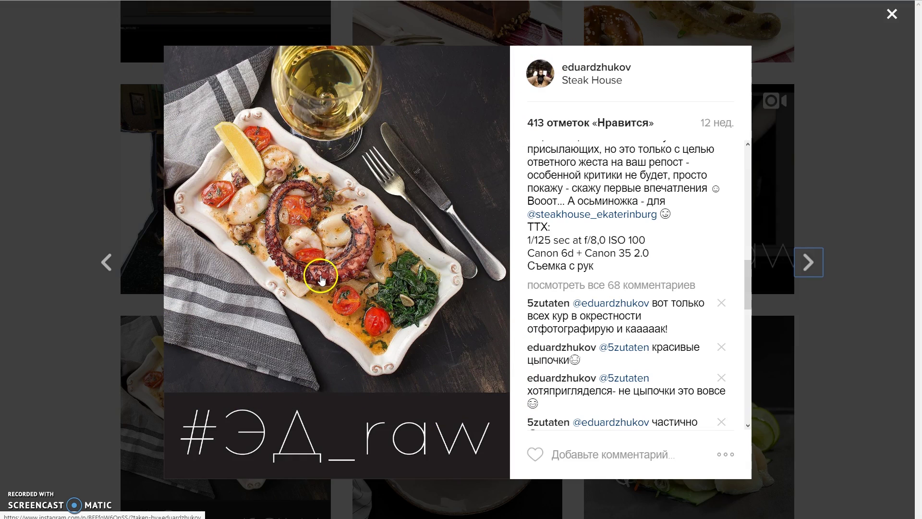
Step: Scroll to the start of the octopus caption and select its numbered participation rules
scroll(671, 187, up, 6)
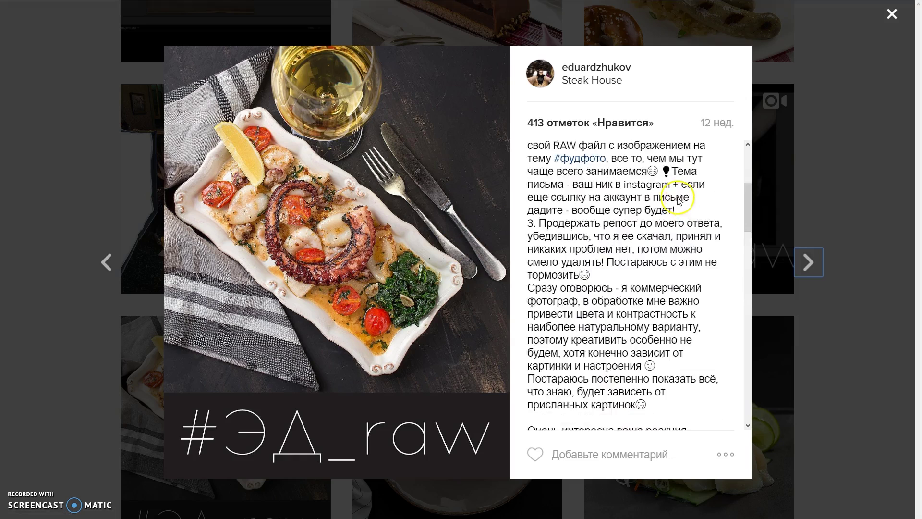
scroll(668, 192, up, 5)
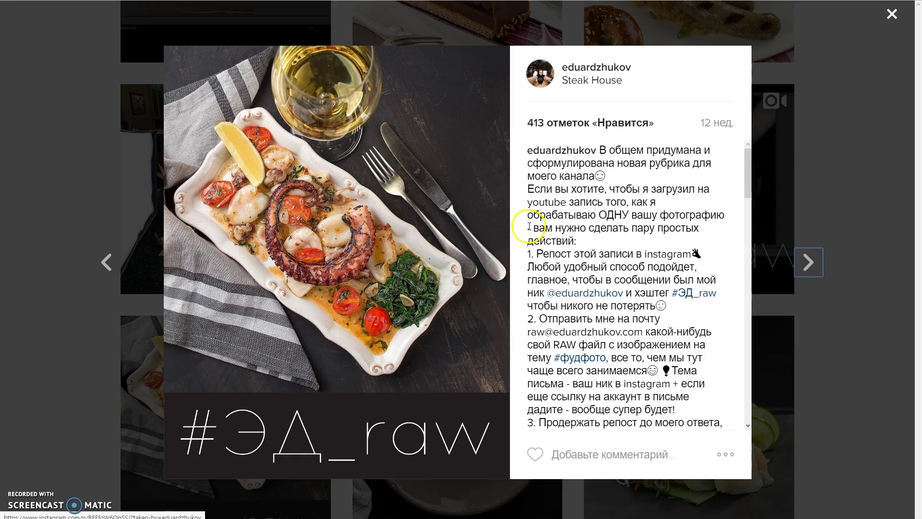
drag(527, 254, 644, 426)
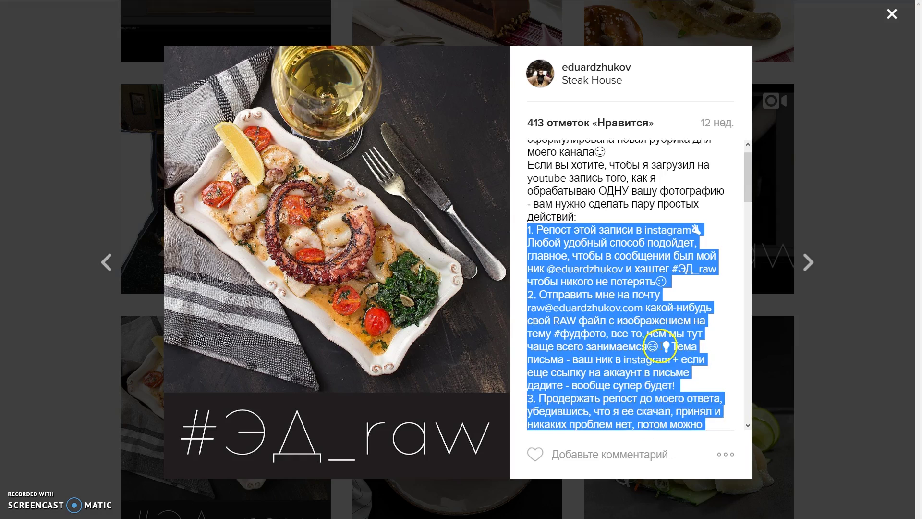
scroll(660, 345, down, 4)
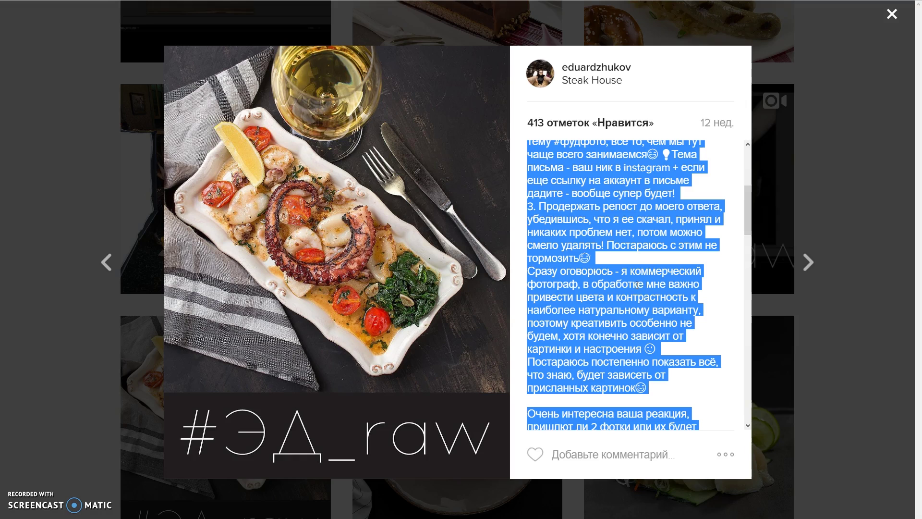
Step: Close the octopus post and go back to the other food-photo profile
click(892, 14)
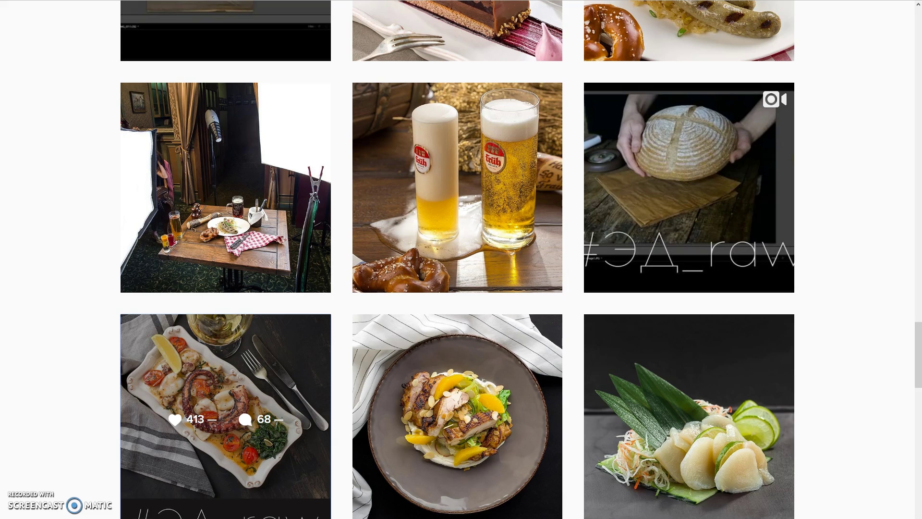
key(alt+Left)
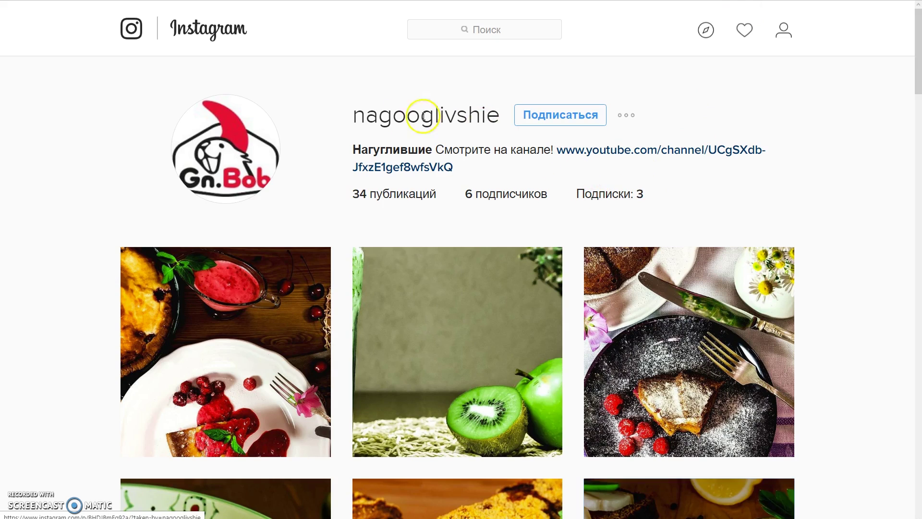
drag(607, 115, 457, 116)
click(510, 144)
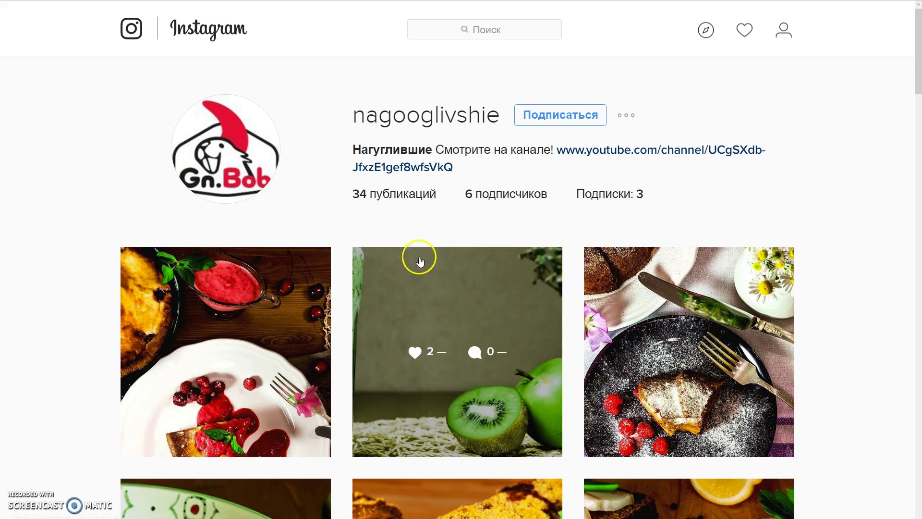
Step: Browse down through that profile's photo grid
scroll(764, 222, down, 5)
scroll(754, 221, up, 5)
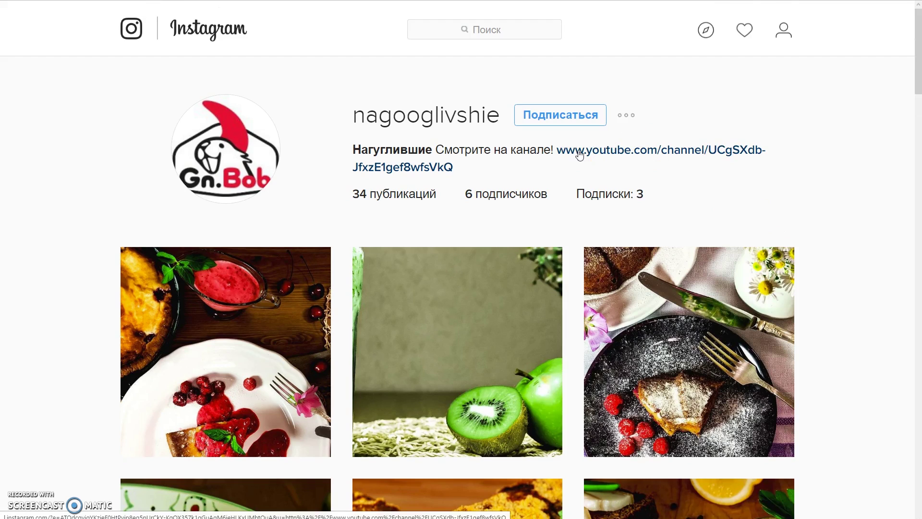
scroll(552, 232, down, 3)
scroll(580, 156, up, 3)
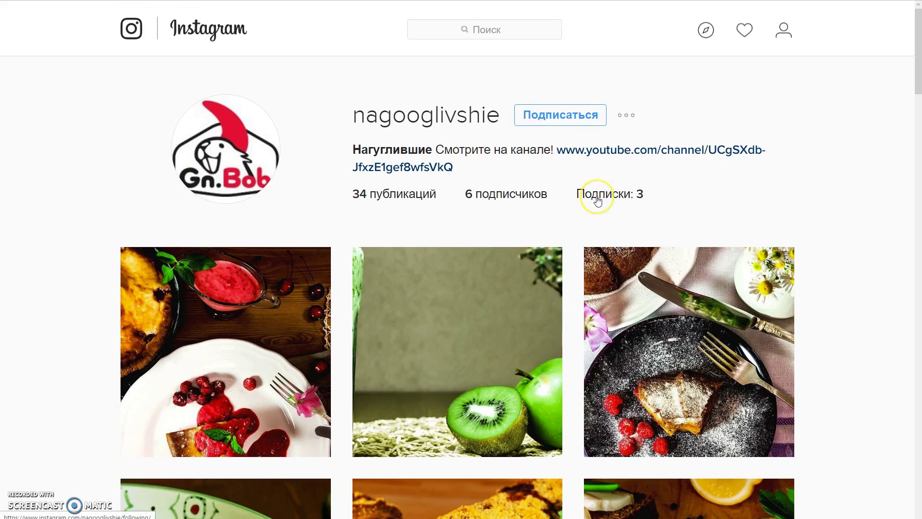
scroll(572, 229, down, 3)
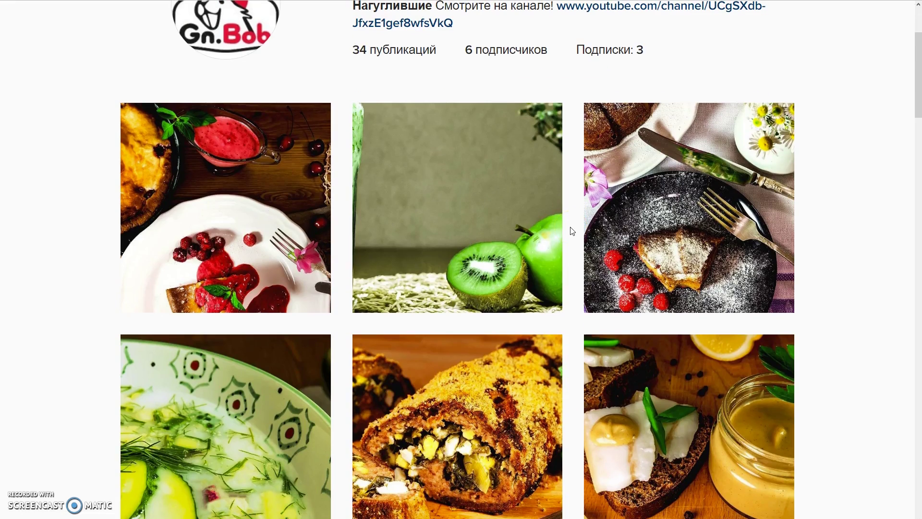
scroll(573, 231, down, 5)
scroll(576, 233, down, 5)
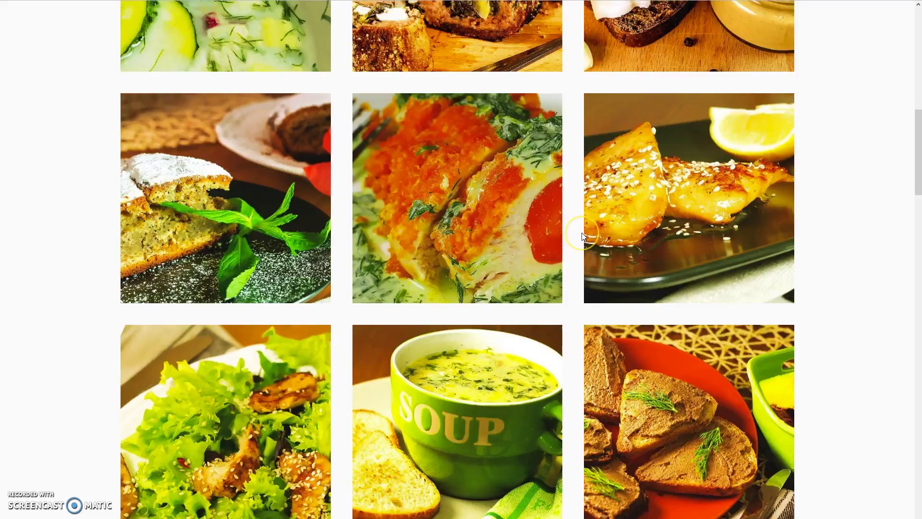
scroll(582, 234, down, 6)
scroll(582, 235, down, 6)
scroll(581, 232, down, 3)
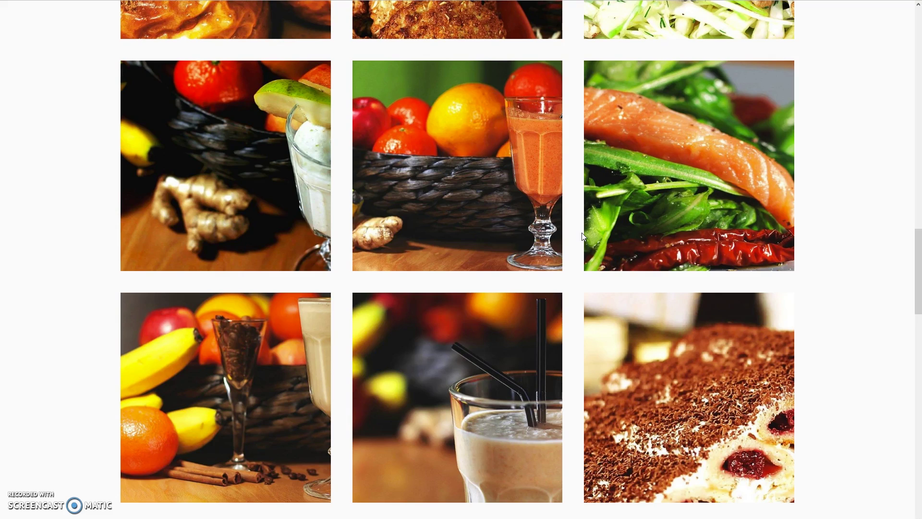
scroll(581, 233, down, 5)
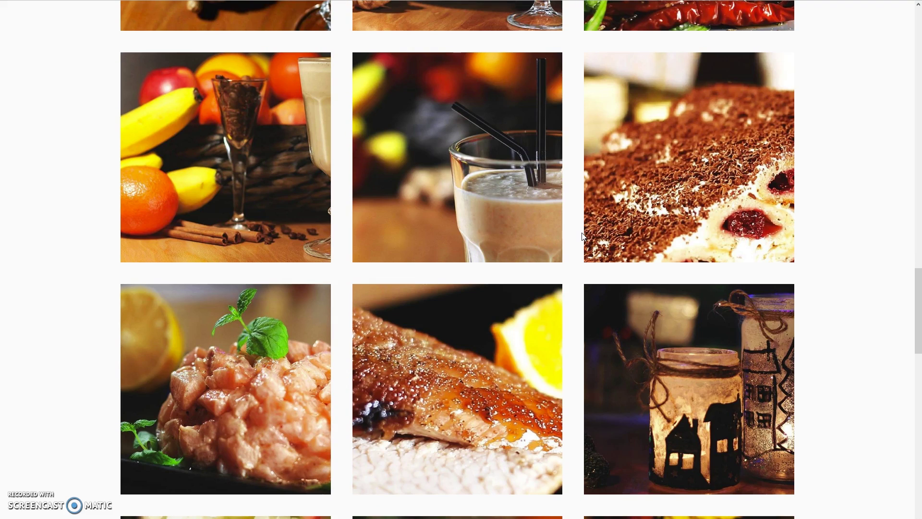
scroll(581, 236, down, 5)
scroll(581, 236, up, 8)
scroll(582, 235, down, 10)
scroll(582, 235, down, 5)
scroll(581, 235, up, 5)
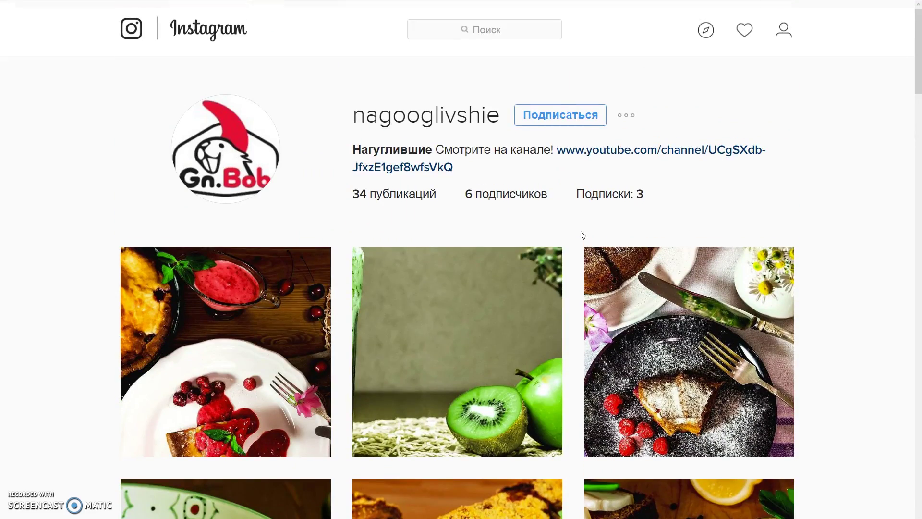
scroll(582, 235, down, 2)
scroll(576, 234, down, 3)
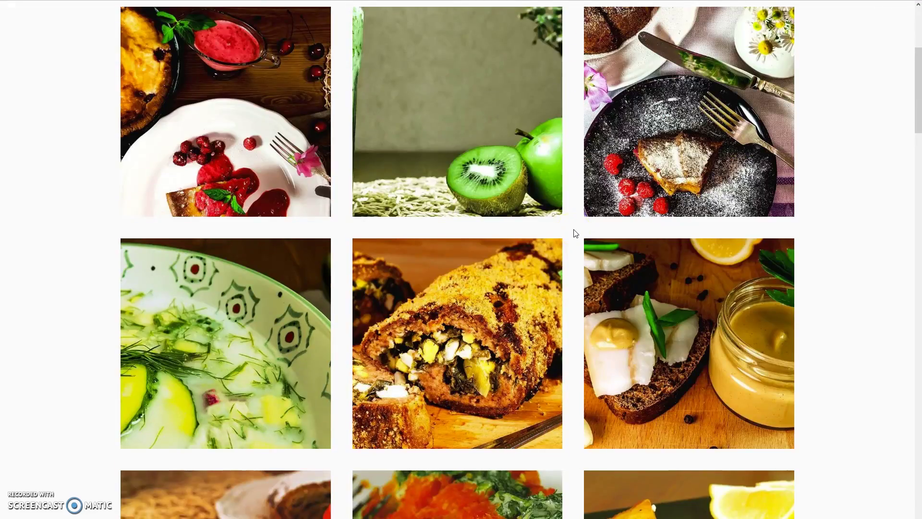
mouse_move(456, 352)
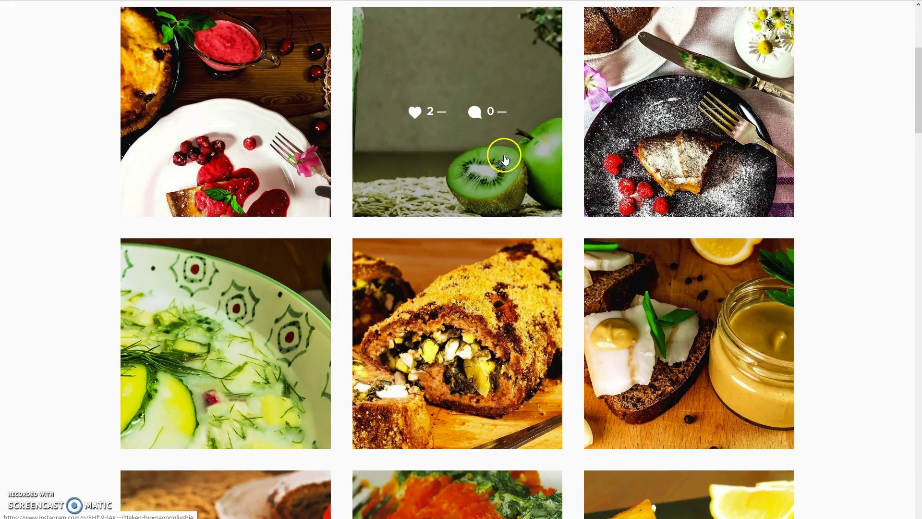
Step: View the cold soup and cake posts, closing each afterwards
scroll(581, 278, down, 2)
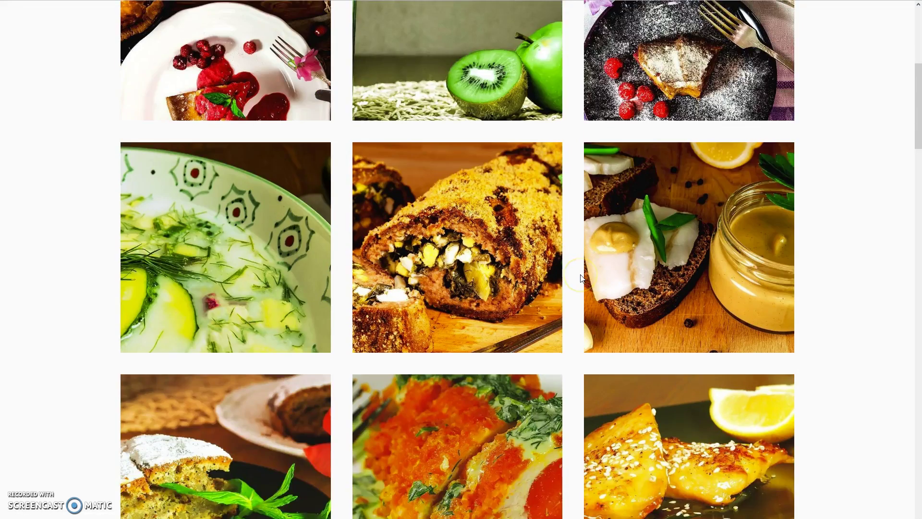
scroll(580, 278, down, 4)
scroll(580, 278, up, 4)
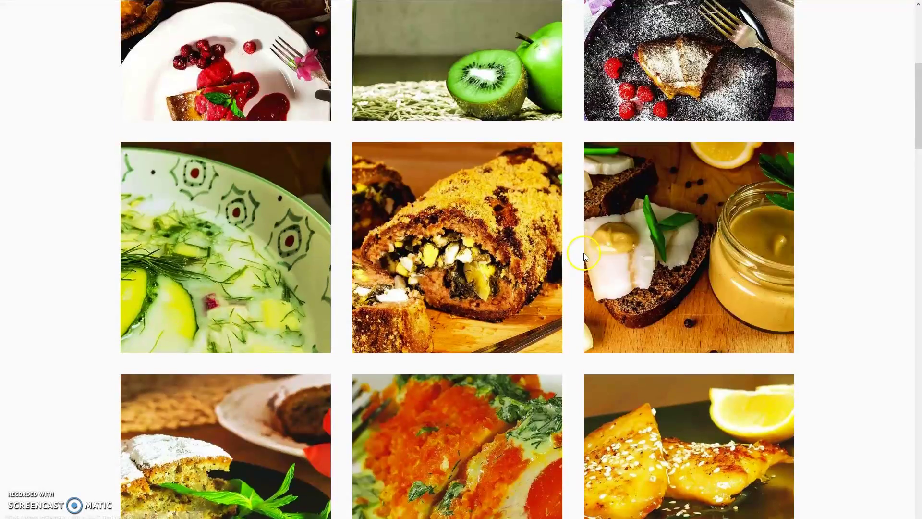
scroll(581, 259, up, 3)
click(280, 331)
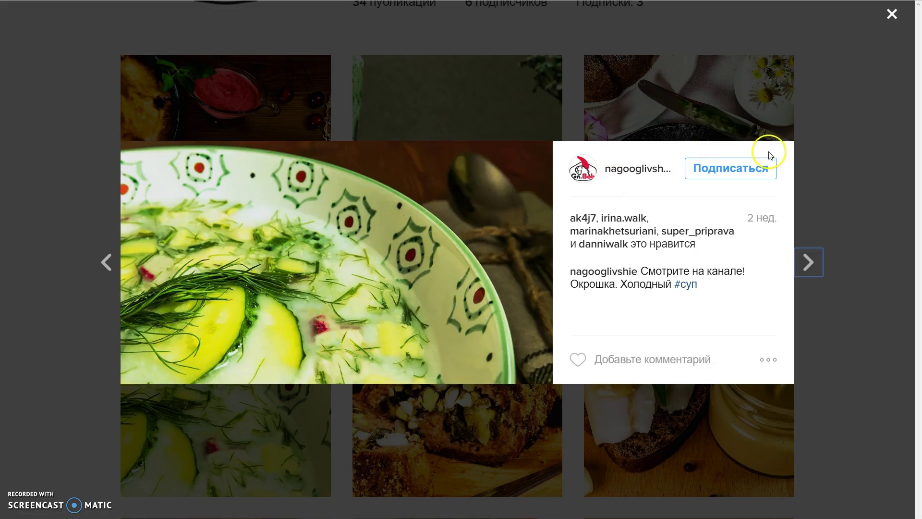
click(815, 195)
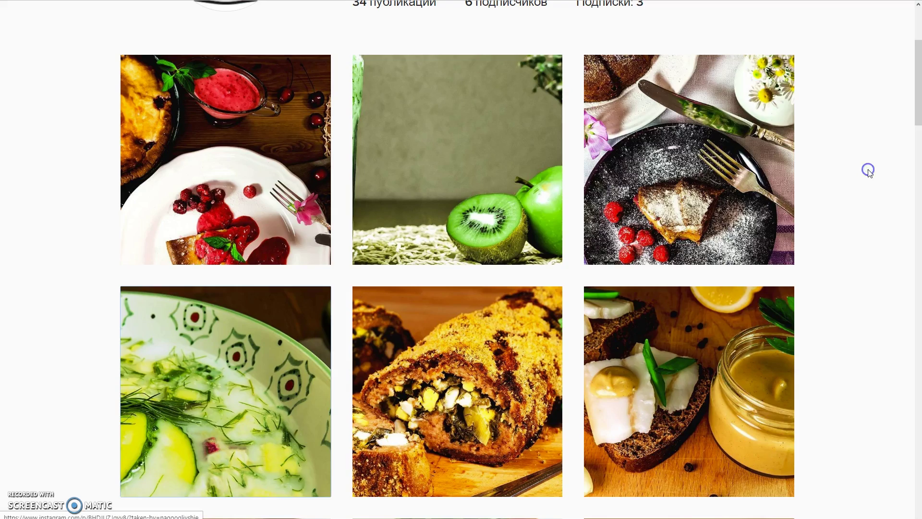
click(717, 167)
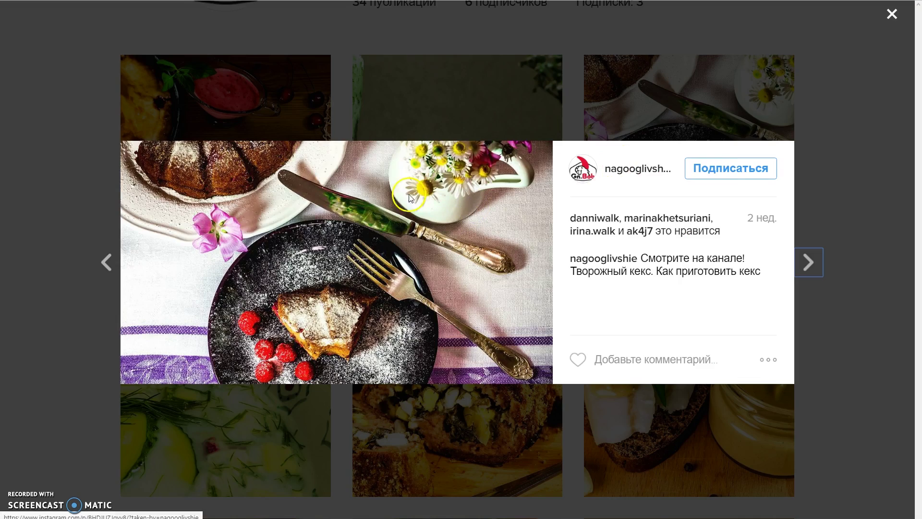
click(807, 169)
Step: View the raspberry pie post, then close it and scroll through the grid
click(332, 209)
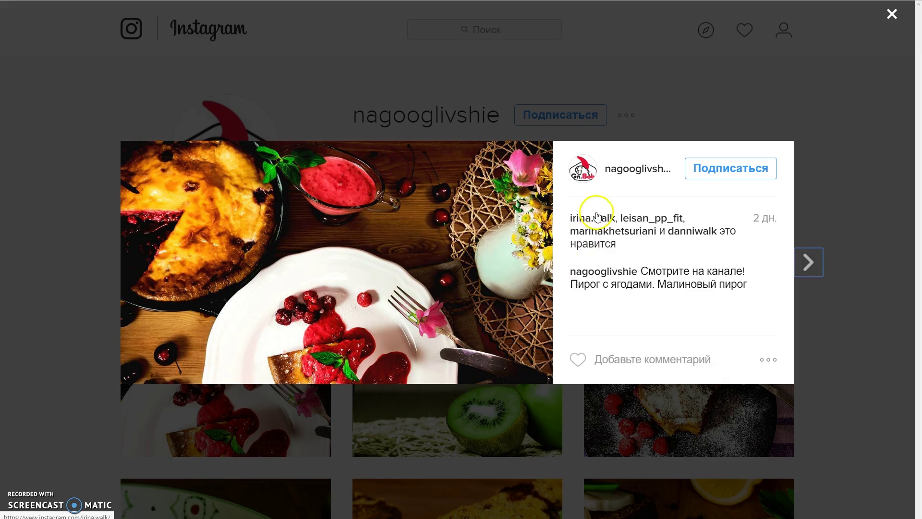
click(799, 117)
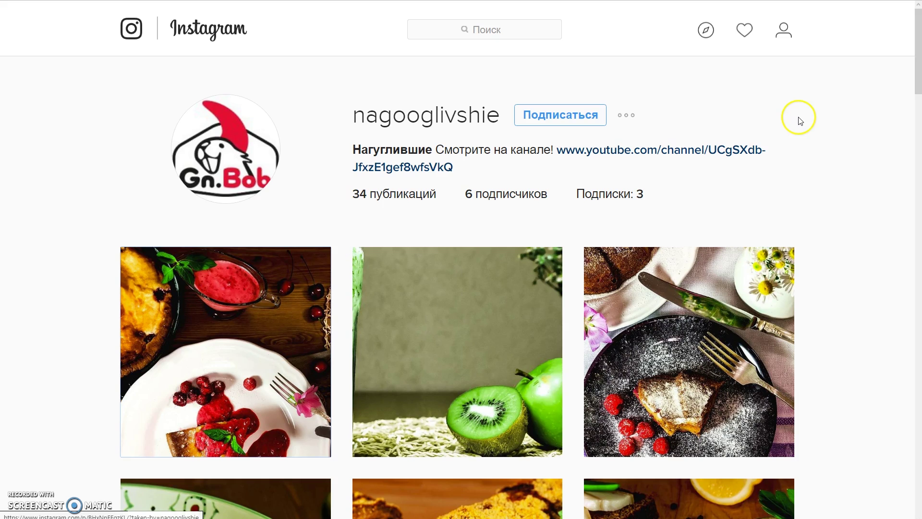
scroll(570, 243, down, 2)
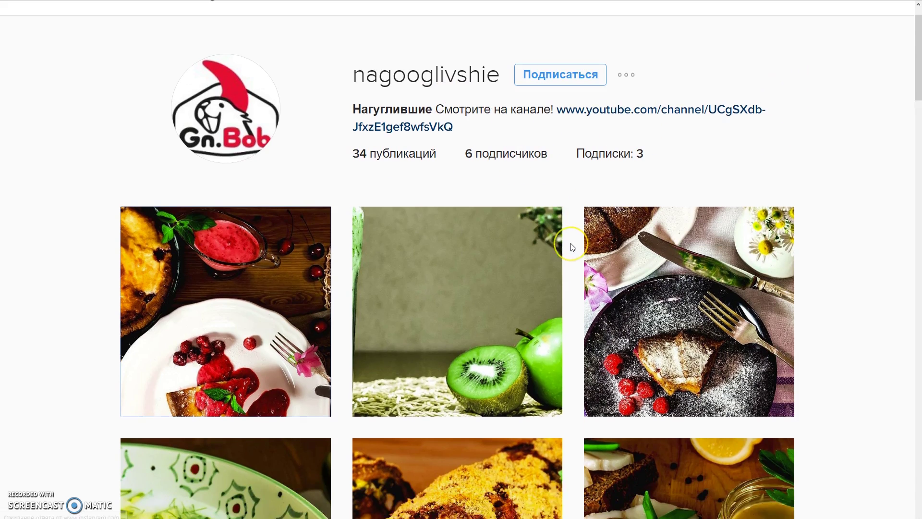
scroll(573, 247, down, 3)
scroll(573, 247, down, 2)
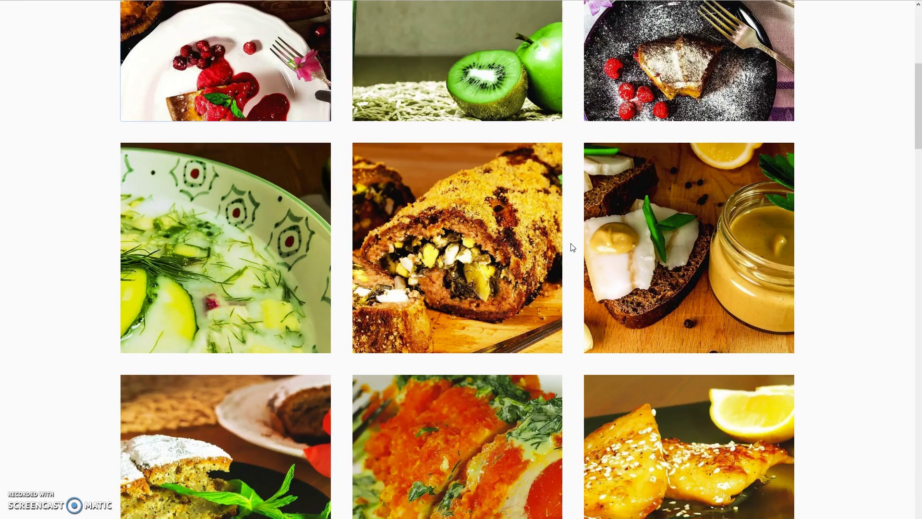
scroll(573, 247, down, 3)
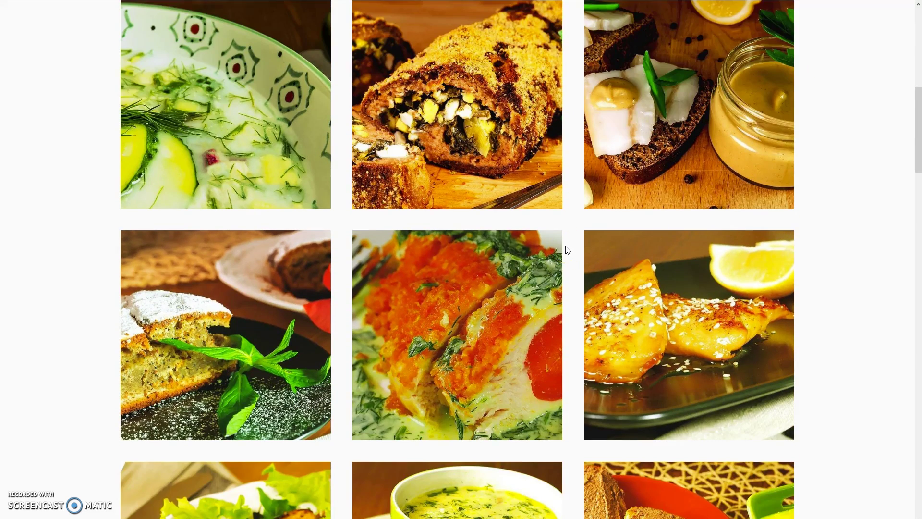
scroll(582, 226, up, 6)
scroll(582, 226, up, 4)
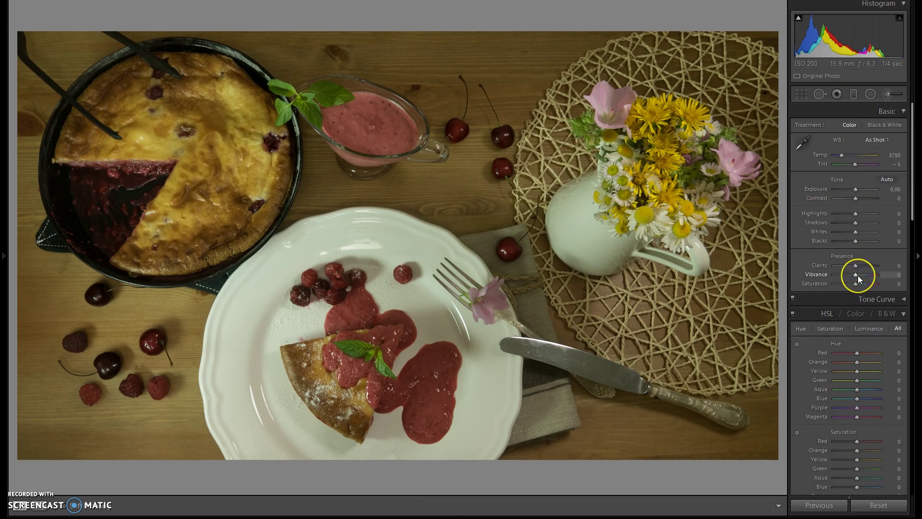
Step: Sample the white plate for white balance, set Temp 3650 and Tint +16, and keep Vibrance and Saturation at 0
mouse_move(858, 276)
mouse_down()
mouse_move(897, 275)
mouse_move(890, 283)
mouse_up()
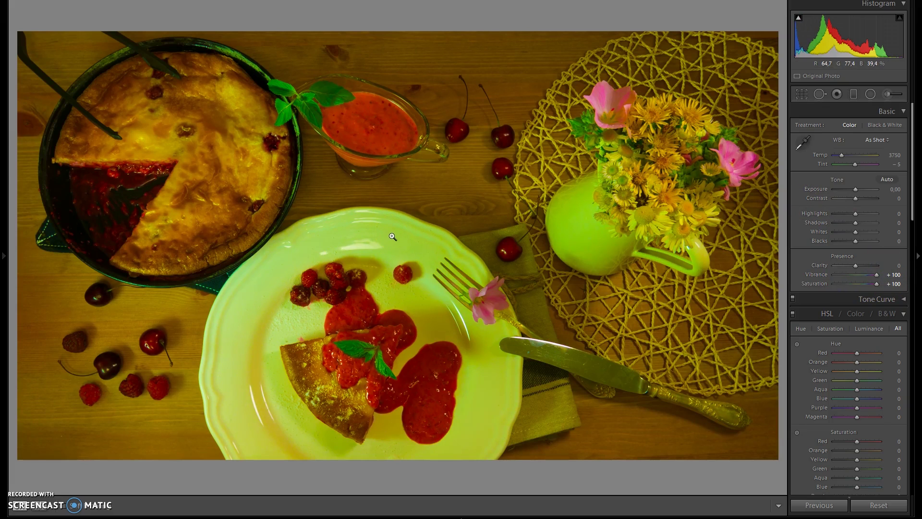
click(811, 145)
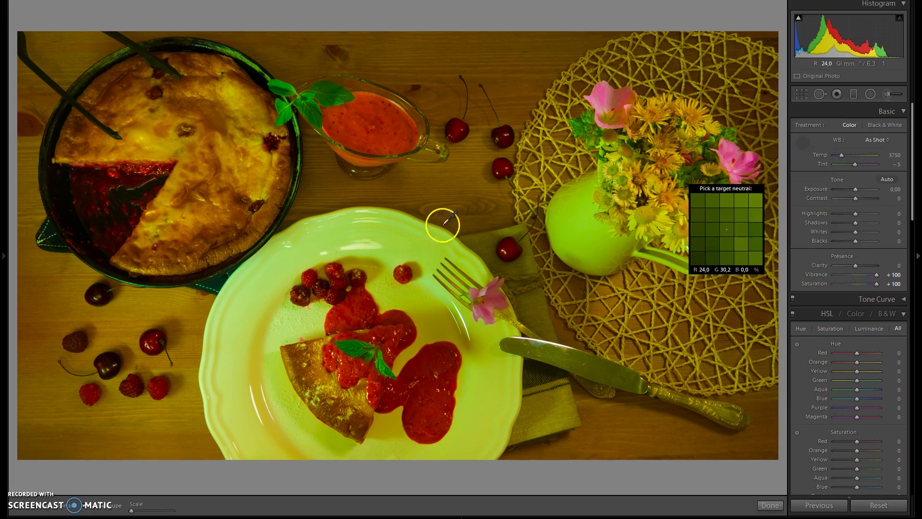
click(426, 242)
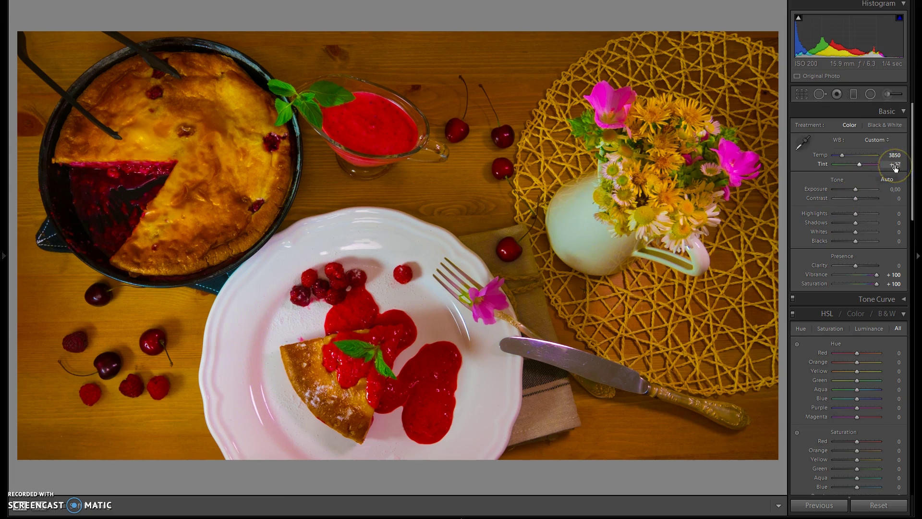
drag(899, 166, 888, 166)
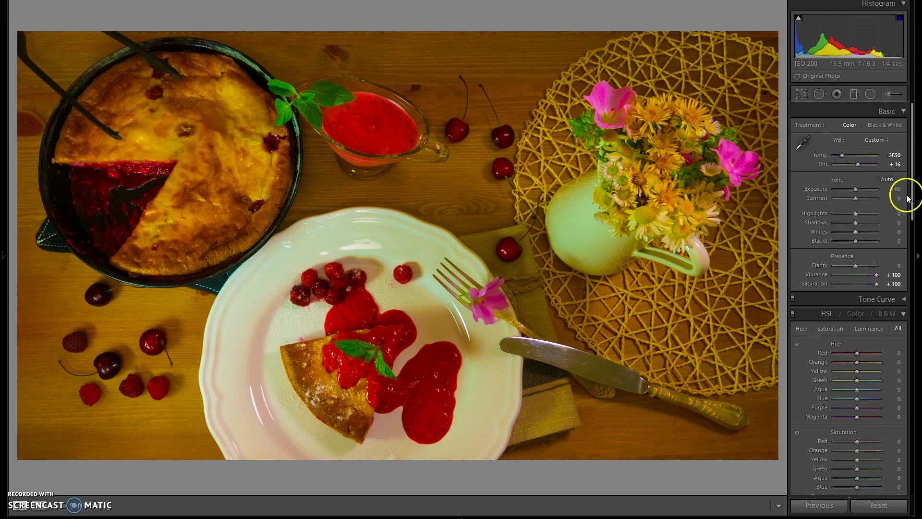
click(896, 155)
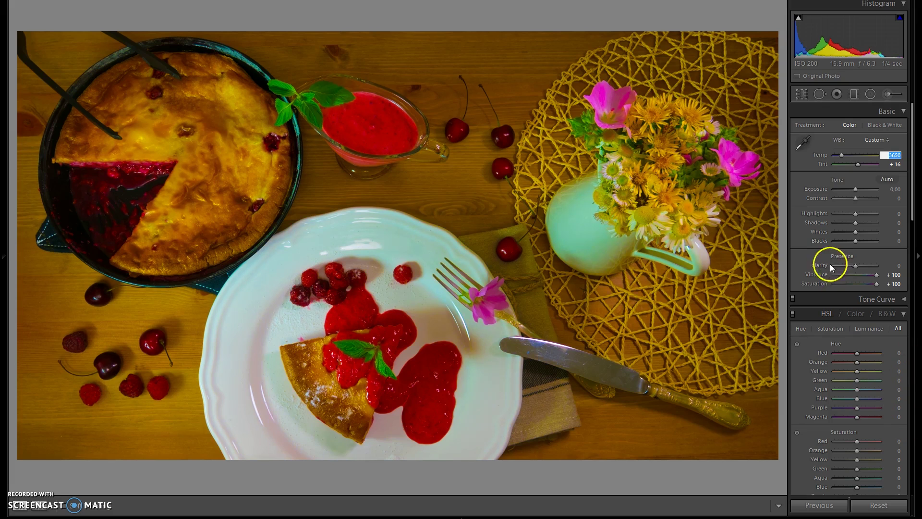
double_click(811, 274)
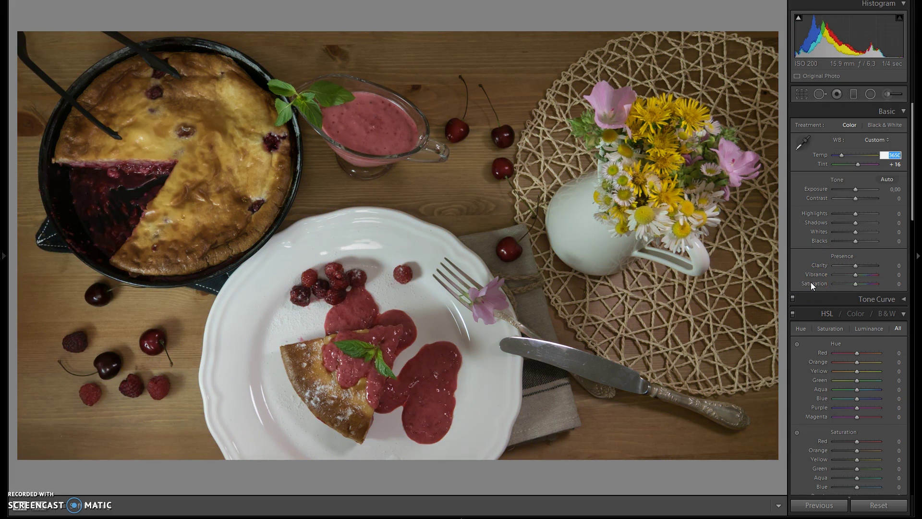
click(40, 507)
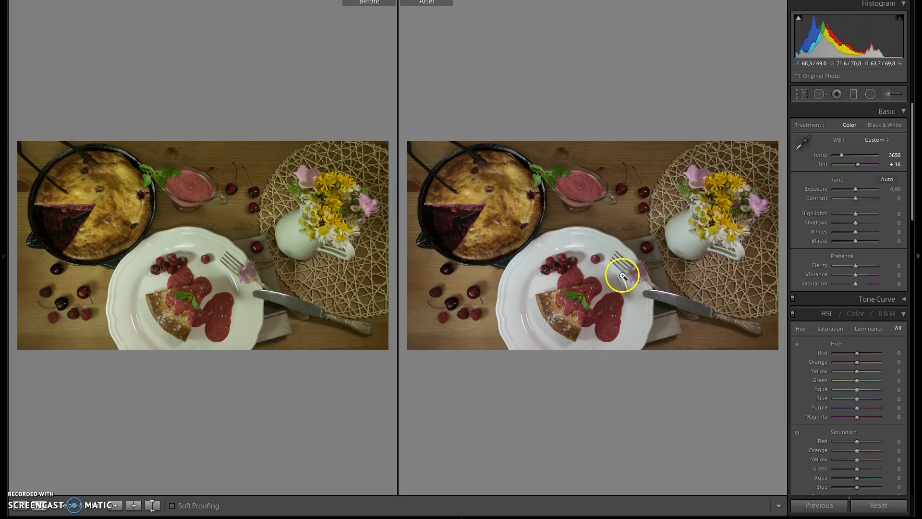
Step: In the Basic panel, set Exposure +0.57, Contrast +34, Highlights −68, Shadows +75 and Whites +39
click(24, 504)
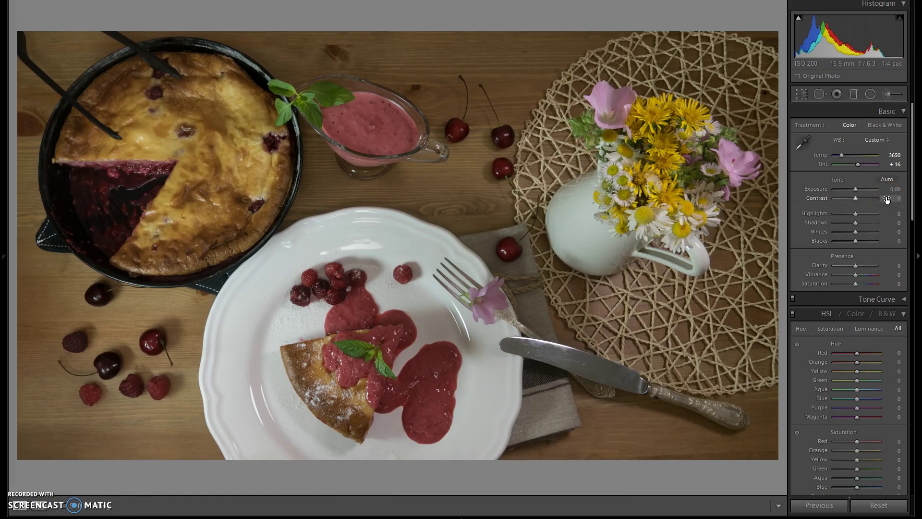
click(907, 252)
drag(855, 190, 857, 188)
drag(858, 188, 857, 188)
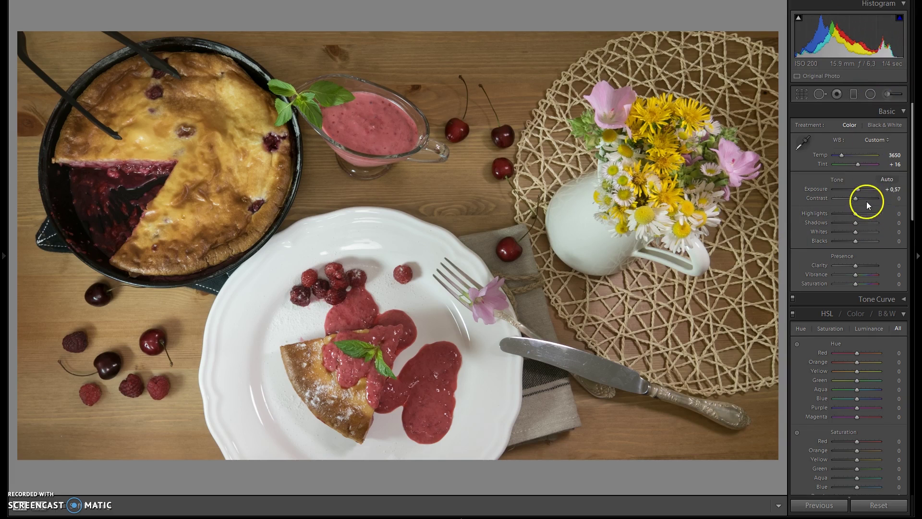
drag(857, 198, 863, 198)
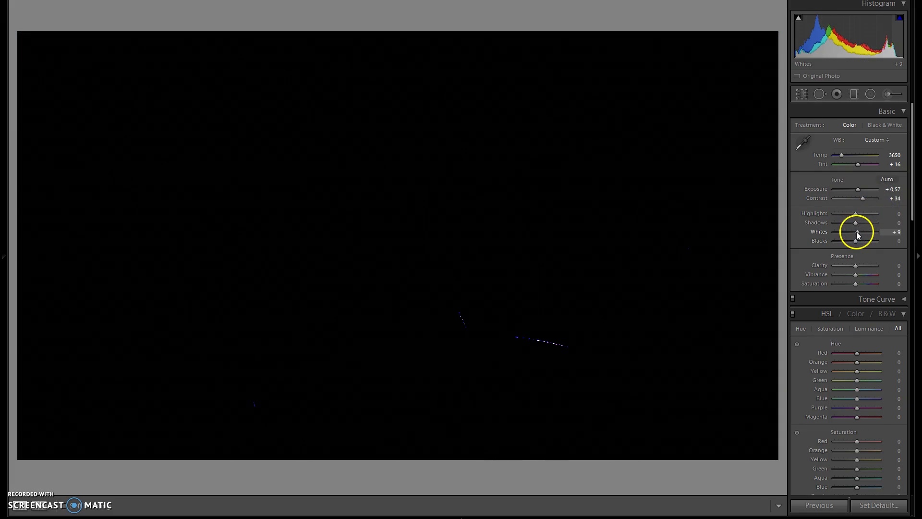
mouse_move(855, 232)
mouse_down()
mouse_move(865, 232)
mouse_move(830, 212)
mouse_move(872, 223)
mouse_up()
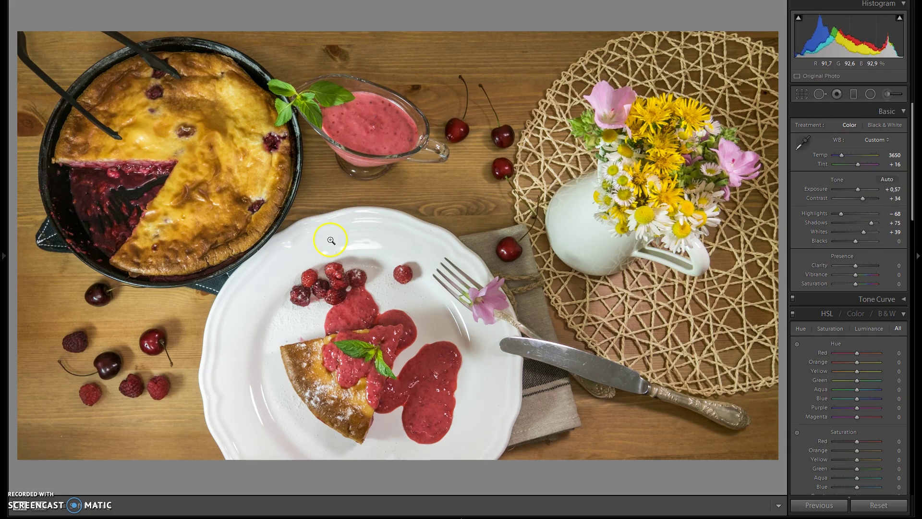
Step: Compare before and after while zoomed in on the pie's filling and crust
key(y)
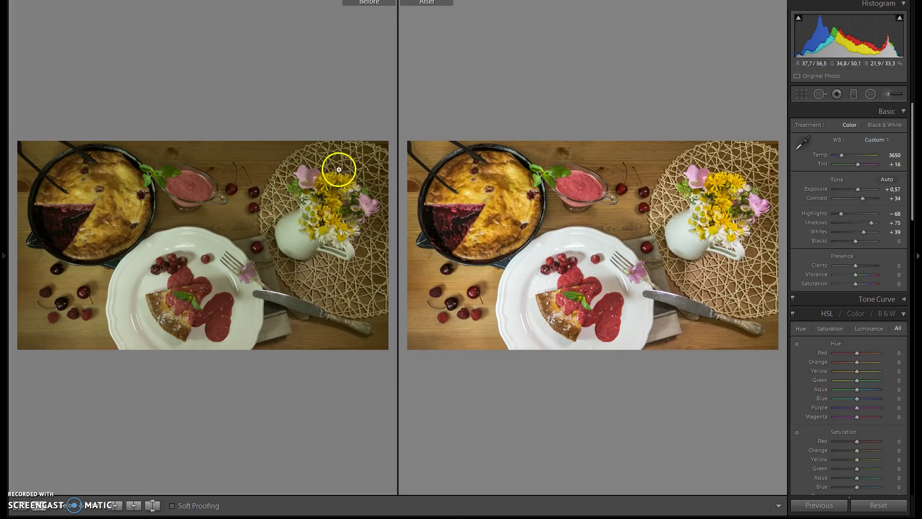
click(486, 231)
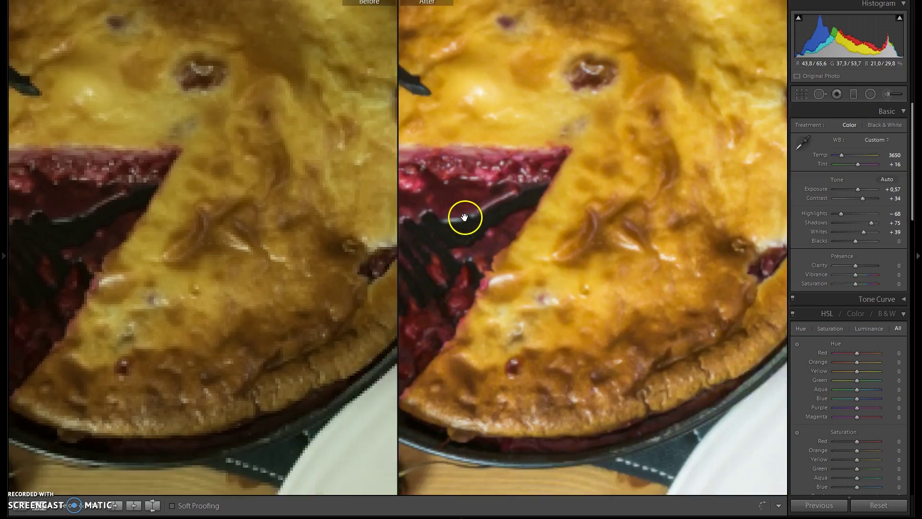
drag(526, 217, 663, 212)
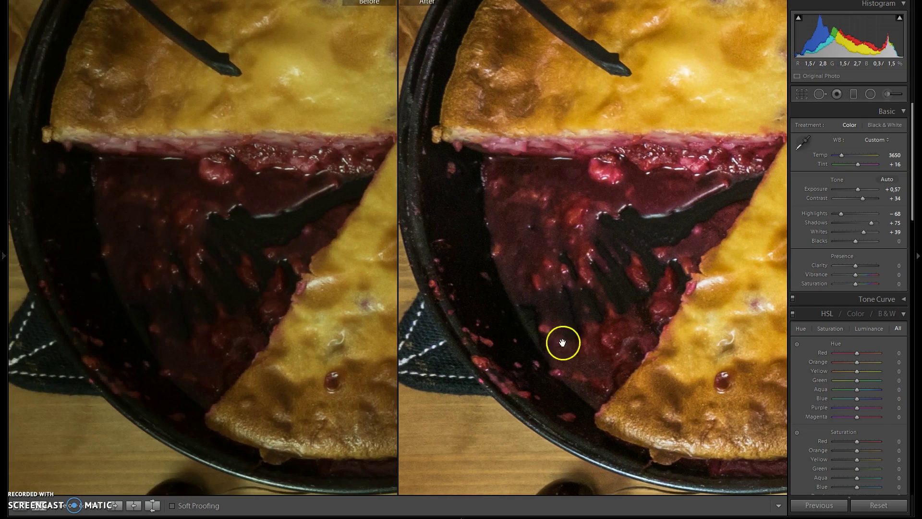
key(y)
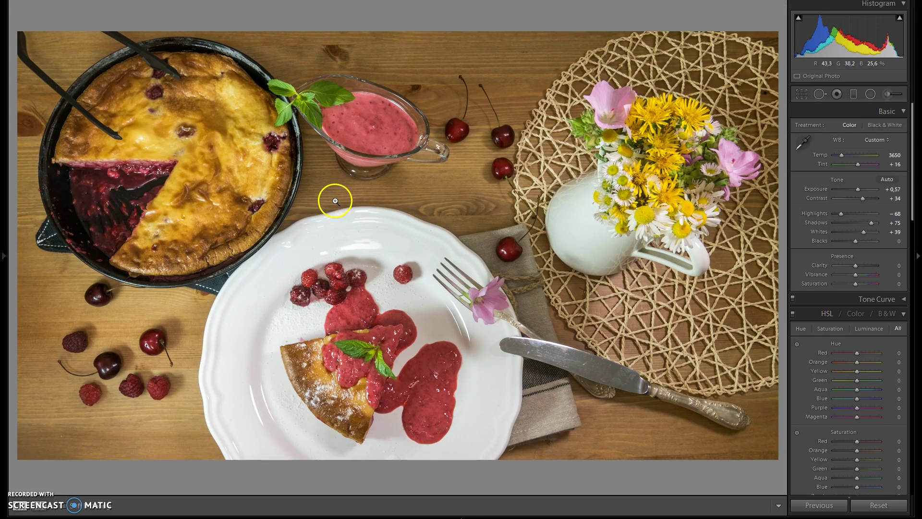
Step: Set Blacks to +30 and Clarity to +11, then compare with the original
drag(855, 241, 860, 241)
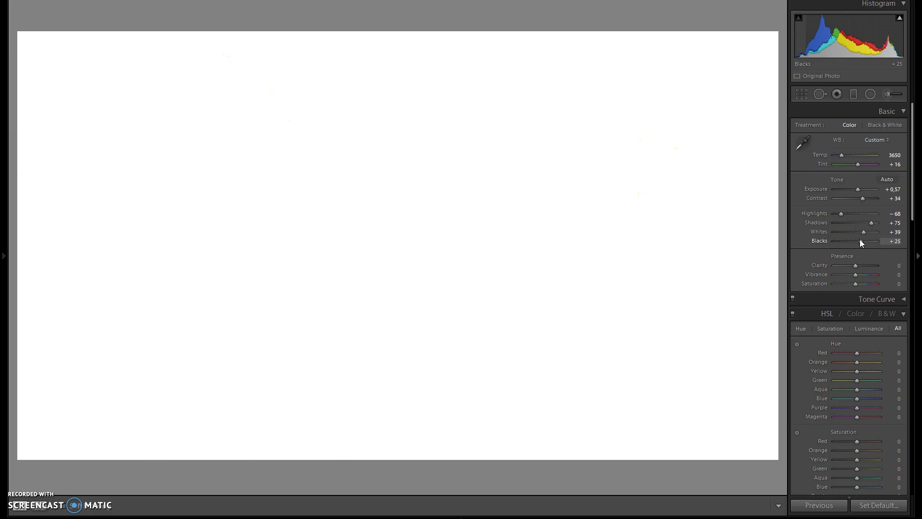
drag(860, 240, 861, 240)
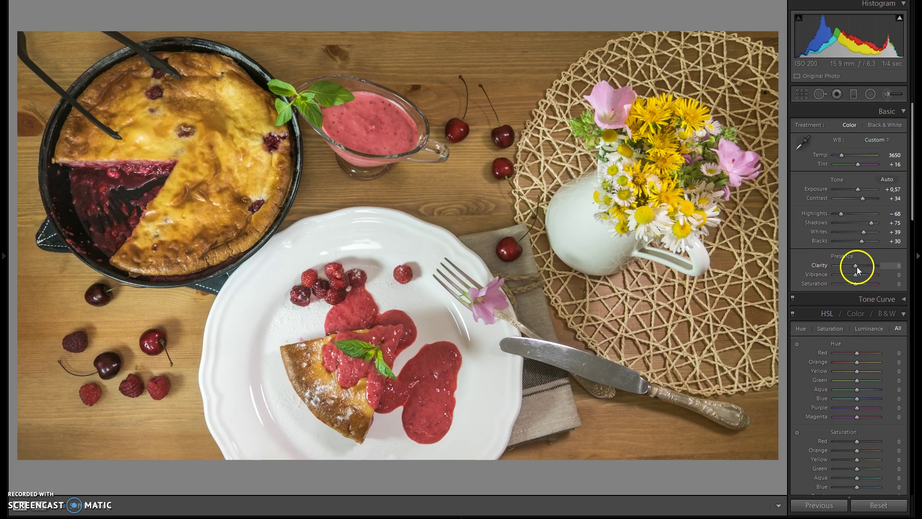
drag(858, 267, 860, 267)
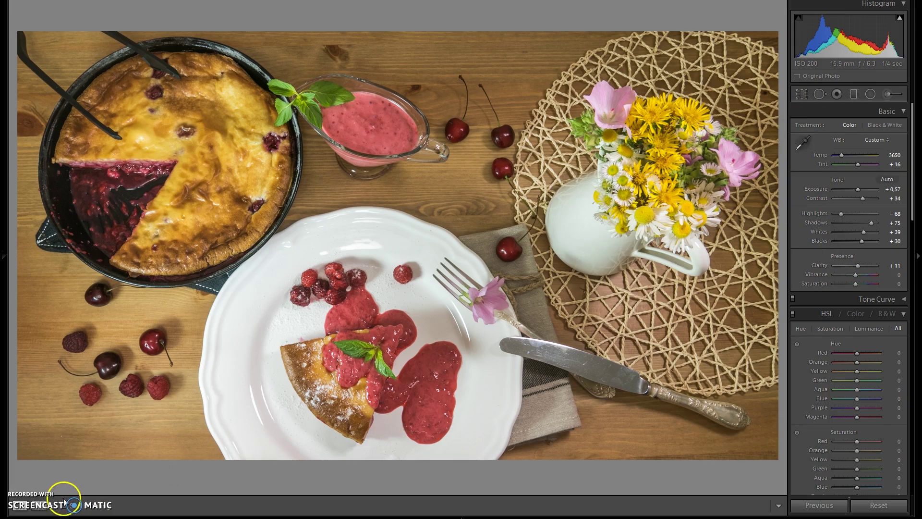
click(40, 507)
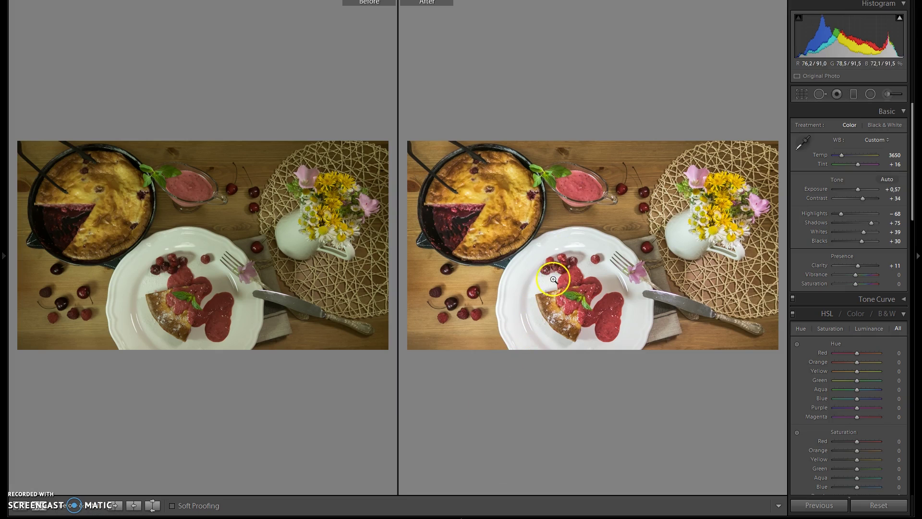
click(15, 512)
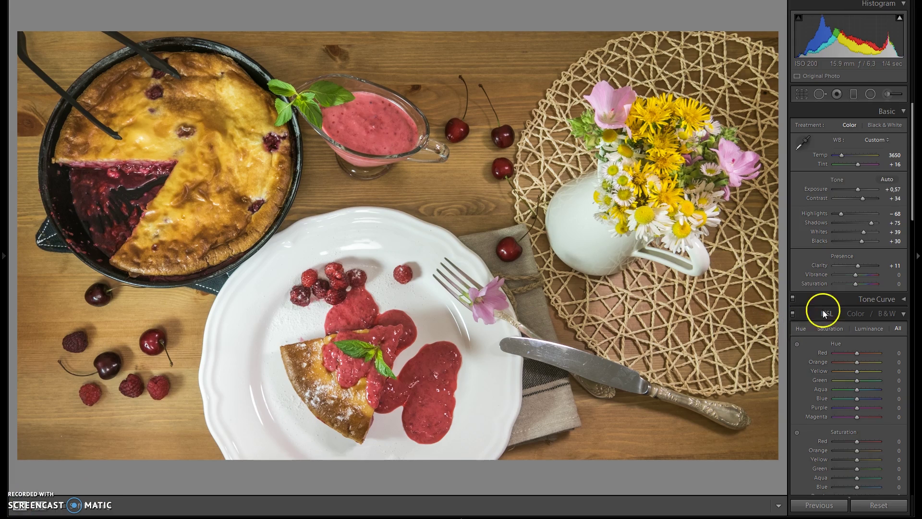
Step: Set HSL Hue to Red −13, Orange −13 and Yellow −15, then compare with the original
scroll(821, 312, down, 5)
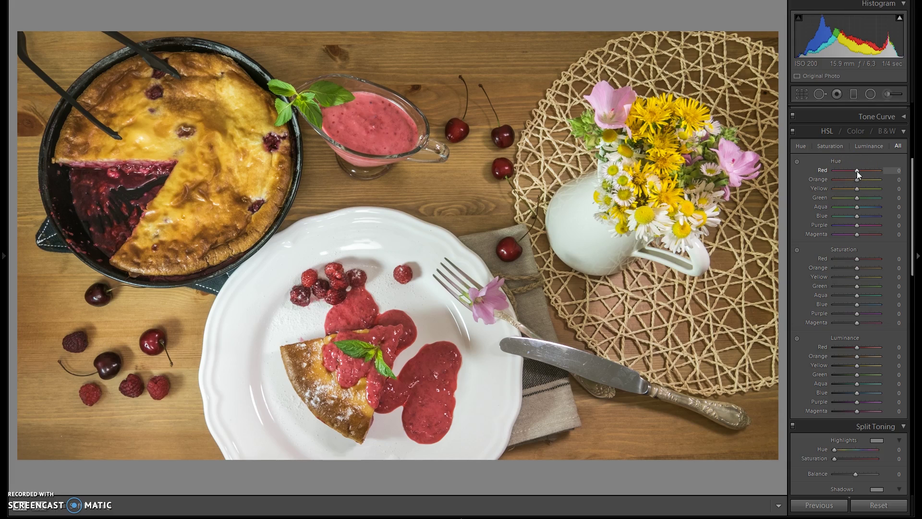
drag(858, 180, 854, 180)
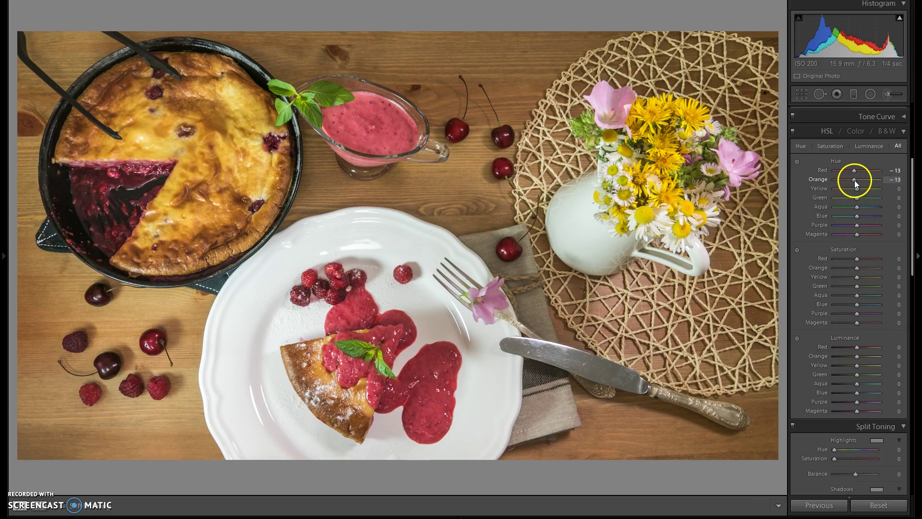
drag(859, 189, 855, 190)
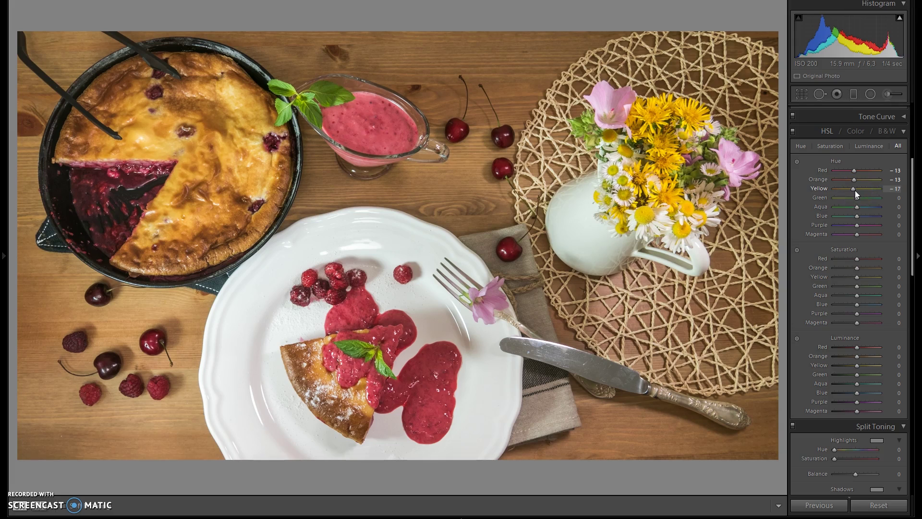
drag(811, 161, 866, 172)
click(56, 504)
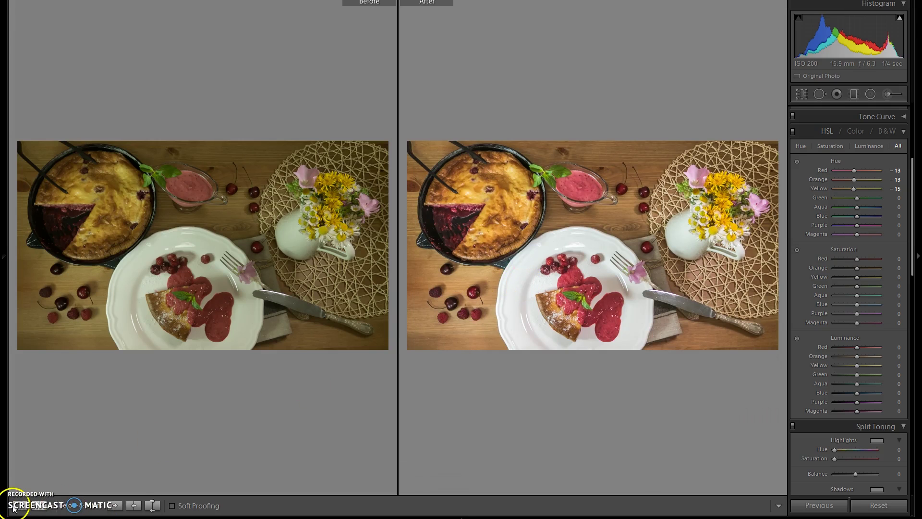
click(19, 504)
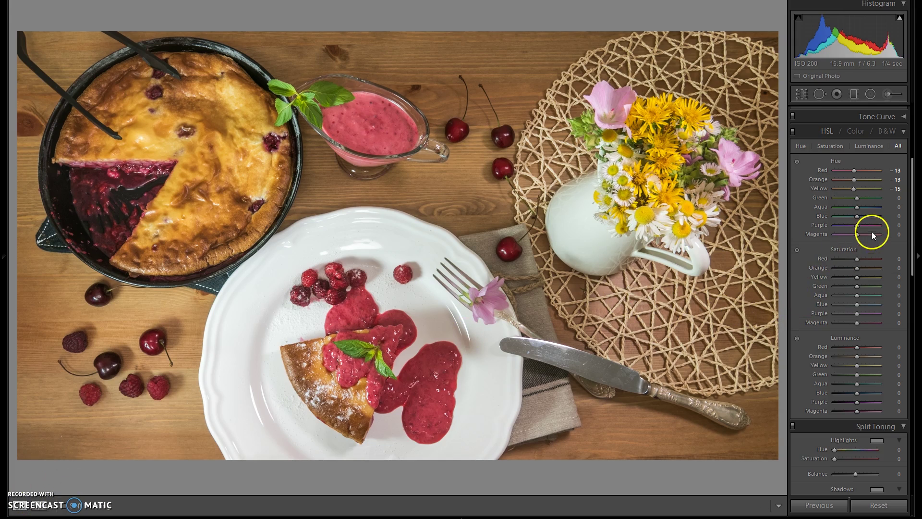
Step: Nudge the green hue and adjust HSL saturation: reds and greens up, orange down, yellow at 0
drag(858, 198, 859, 198)
scroll(816, 305, down, 3)
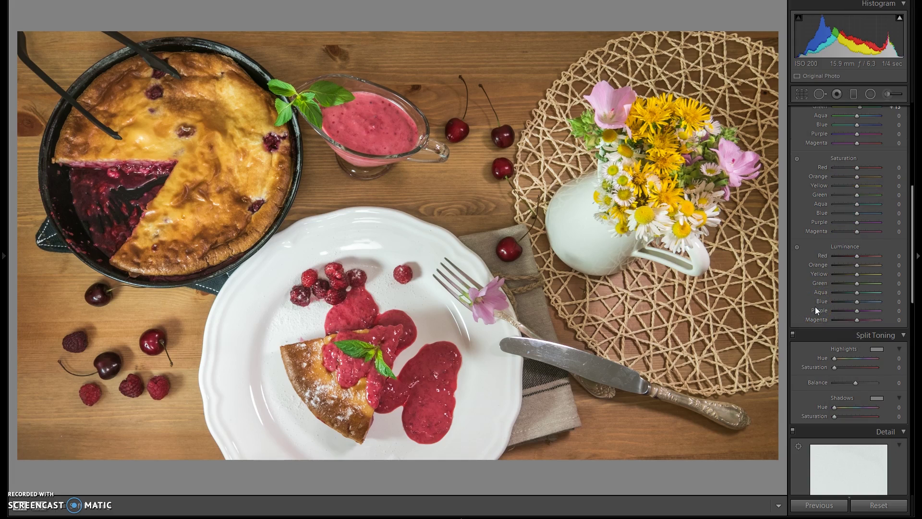
drag(861, 169, 869, 169)
drag(858, 177, 853, 176)
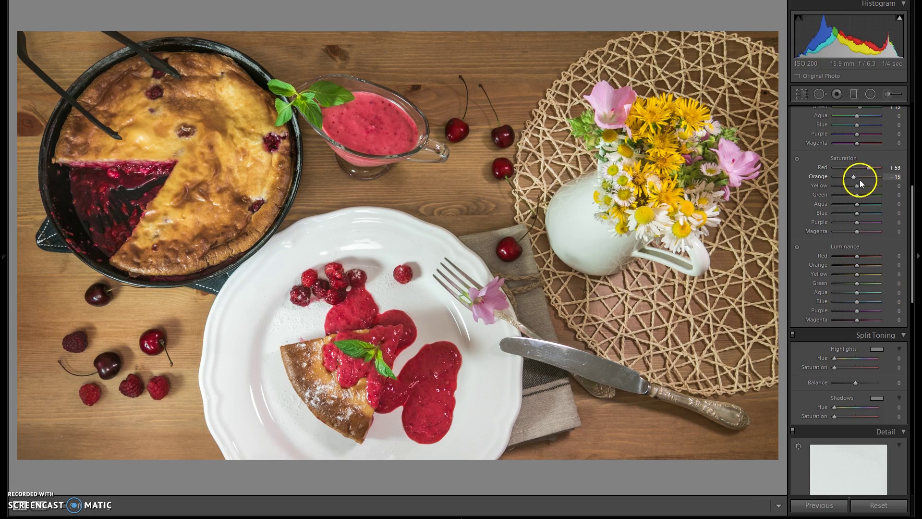
drag(857, 186, 854, 186)
double_click(824, 187)
drag(858, 195, 866, 196)
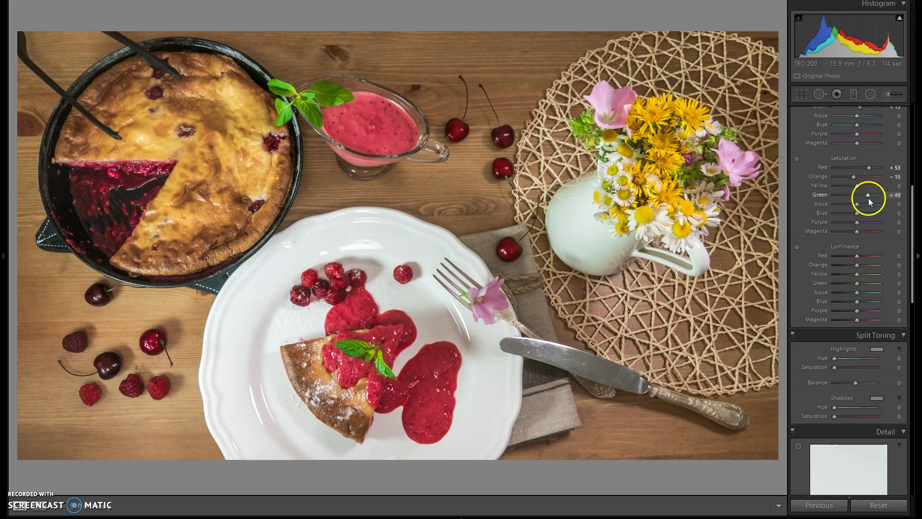
Step: Set HSL luminance to Red +2 and Green +32, checking against the original
scroll(834, 243, down, 3)
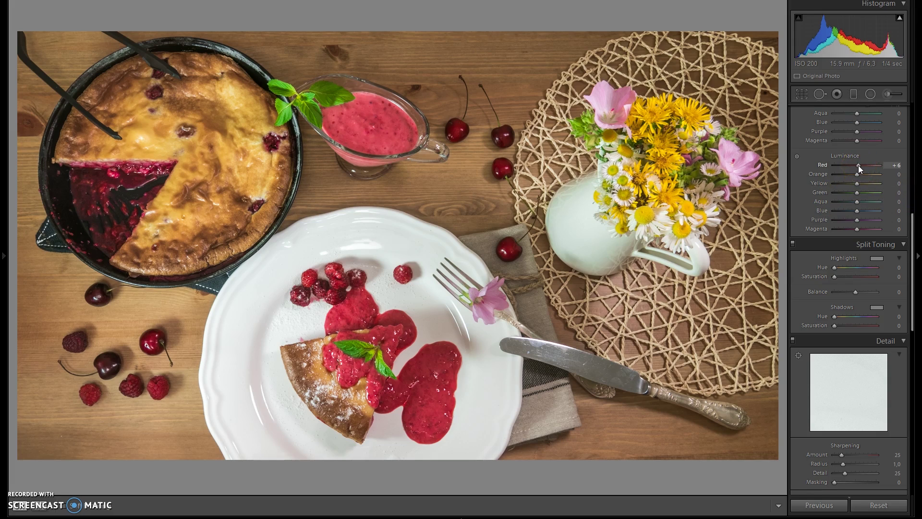
drag(858, 165, 859, 166)
click(38, 506)
click(20, 505)
drag(858, 192, 867, 191)
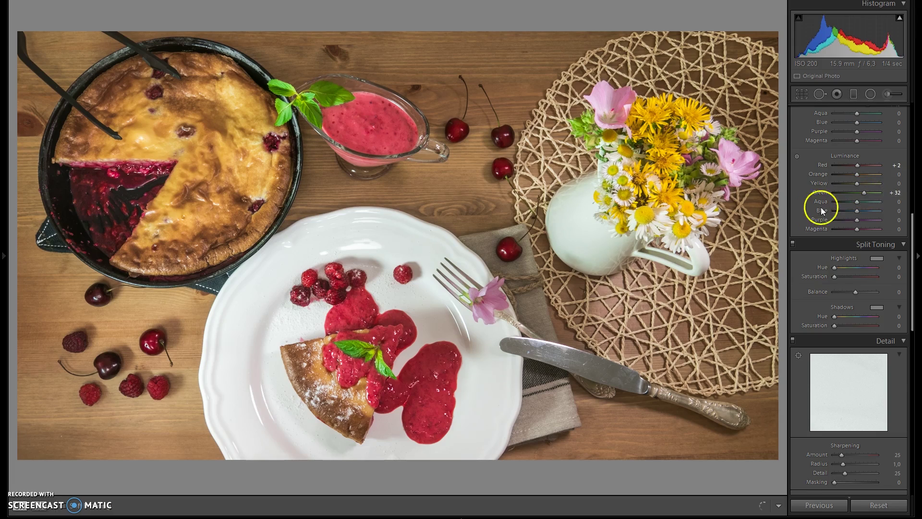
Step: Raise Sharpening Amount to 66 and zoom in on the plate to check it
scroll(802, 219, down, 5)
drag(842, 272, 854, 272)
click(366, 337)
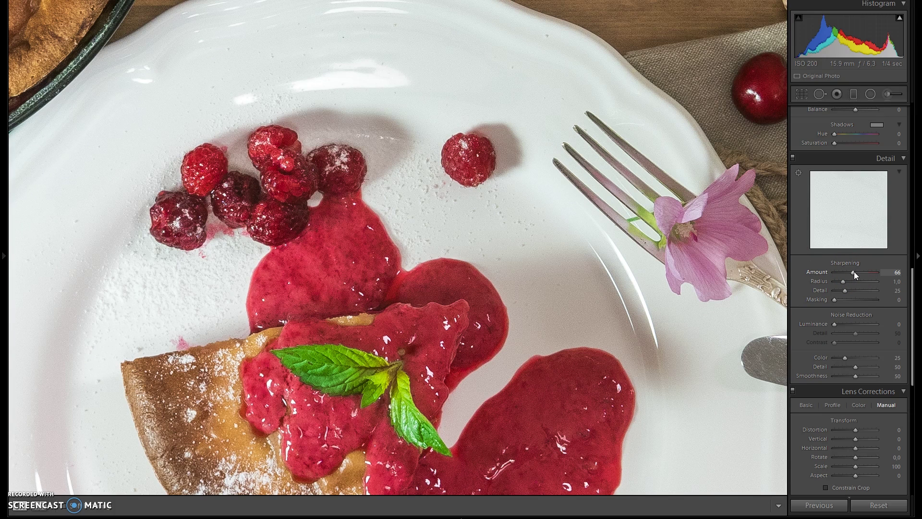
Step: Zoom out and try lens profile corrections, leaving them turned off
click(395, 335)
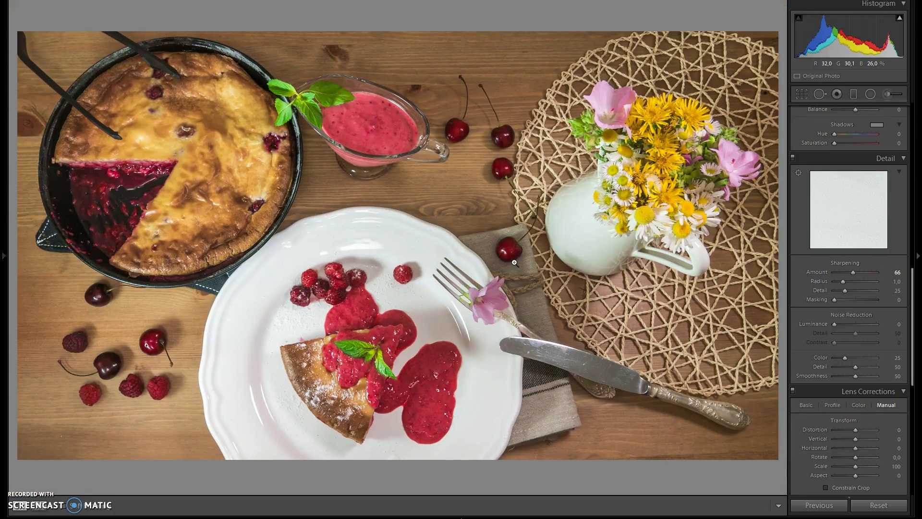
scroll(825, 276, down, 3)
scroll(824, 275, down, 2)
click(832, 223)
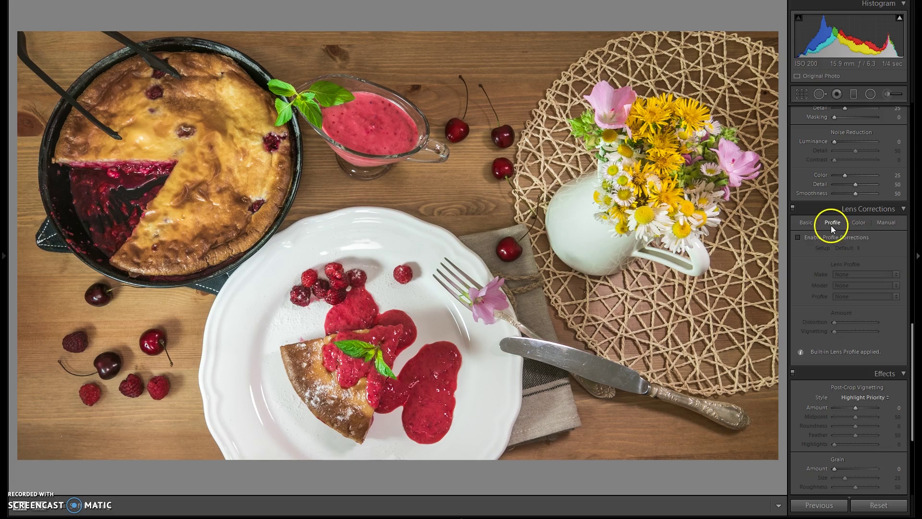
click(833, 242)
Step: Enable Remove Chromatic Aberration and set manual lens Distortion to −7
click(860, 223)
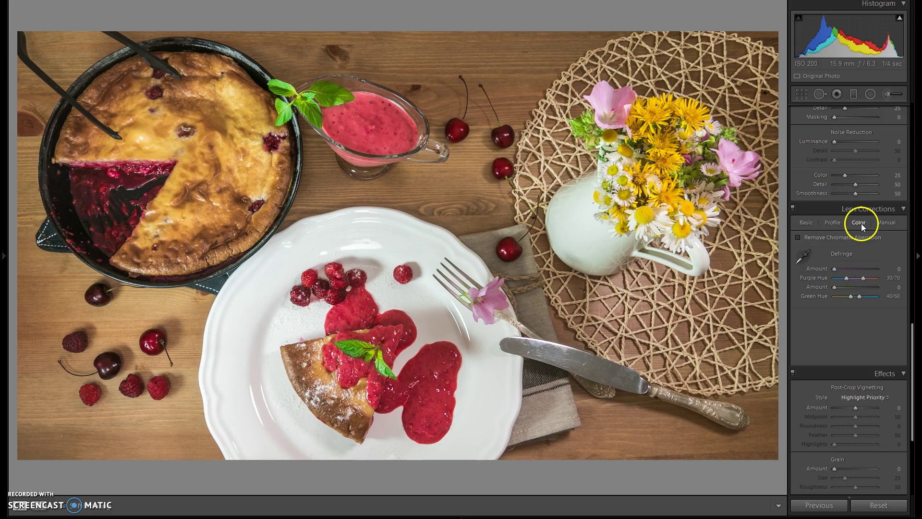
click(802, 237)
click(886, 223)
drag(860, 246, 853, 247)
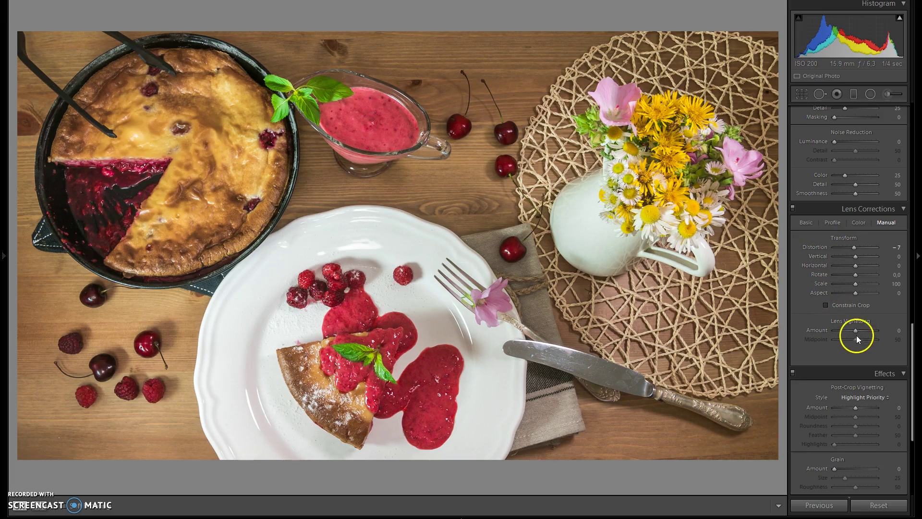
Step: Add a post-crop vignette with amount -16, roundness and feather 100, toggling it to compare
scroll(817, 327, down, 3)
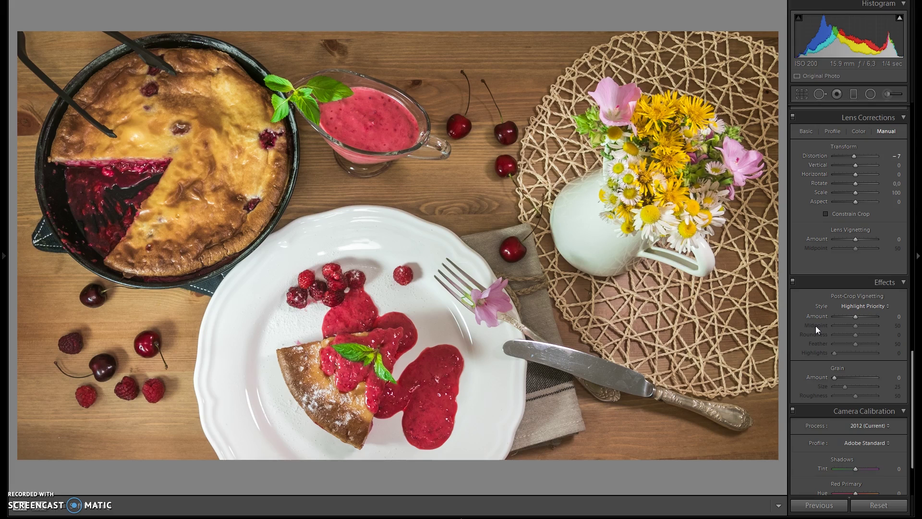
drag(860, 315, 851, 318)
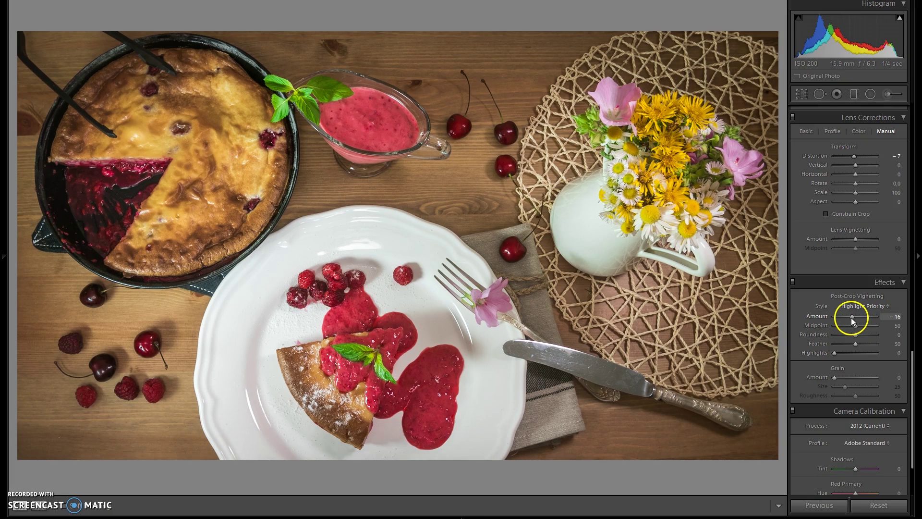
drag(869, 336, 900, 344)
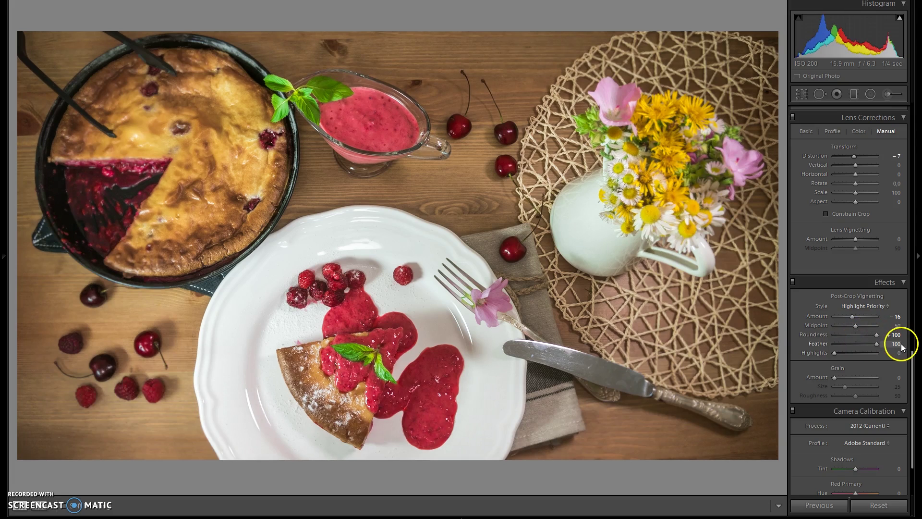
click(792, 282)
click(793, 282)
click(792, 282)
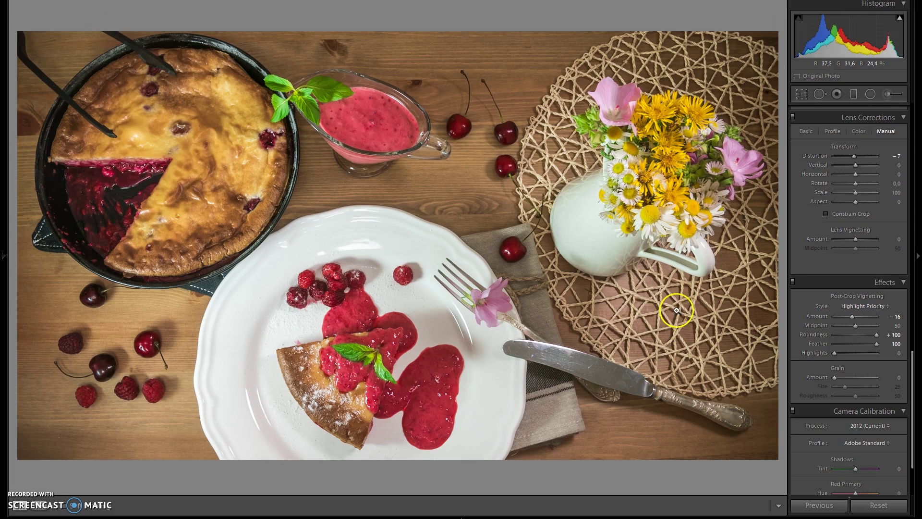
Step: Set Camera Calibration red saturation +14, green saturation -16, blue hue -9, blue saturation +34, then compare
scroll(838, 365, down, 3)
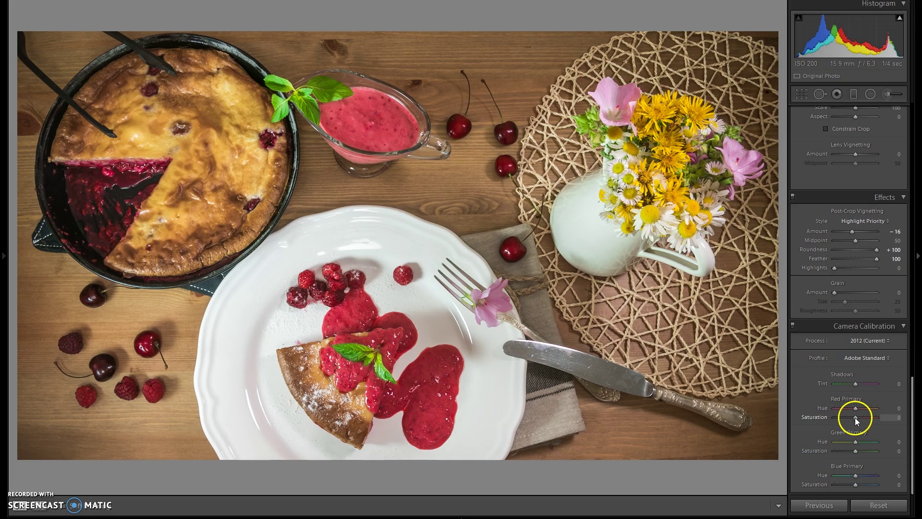
drag(856, 417, 860, 417)
drag(858, 451, 855, 451)
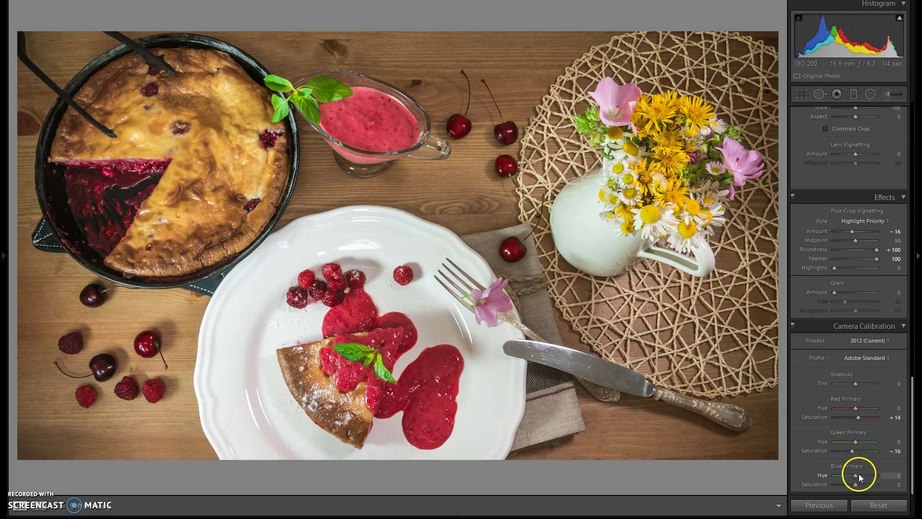
drag(860, 477, 855, 475)
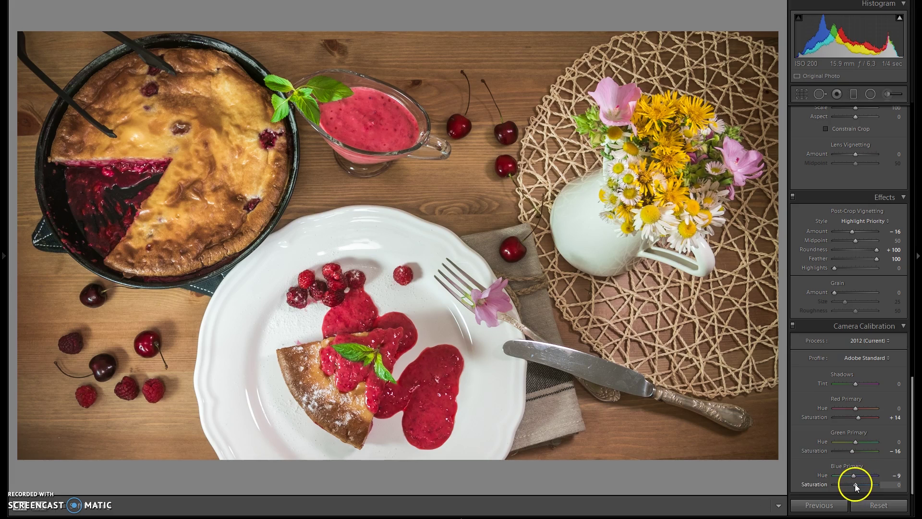
drag(855, 484, 863, 483)
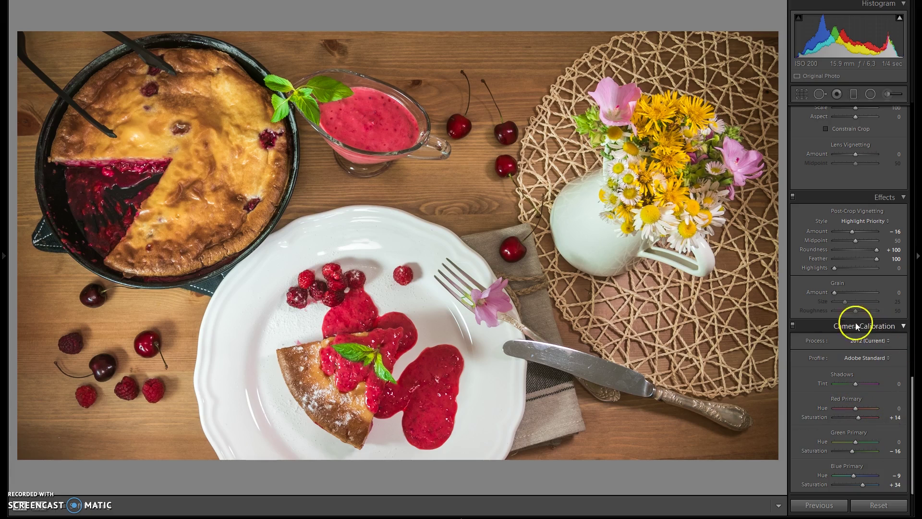
click(793, 325)
click(793, 325)
click(792, 325)
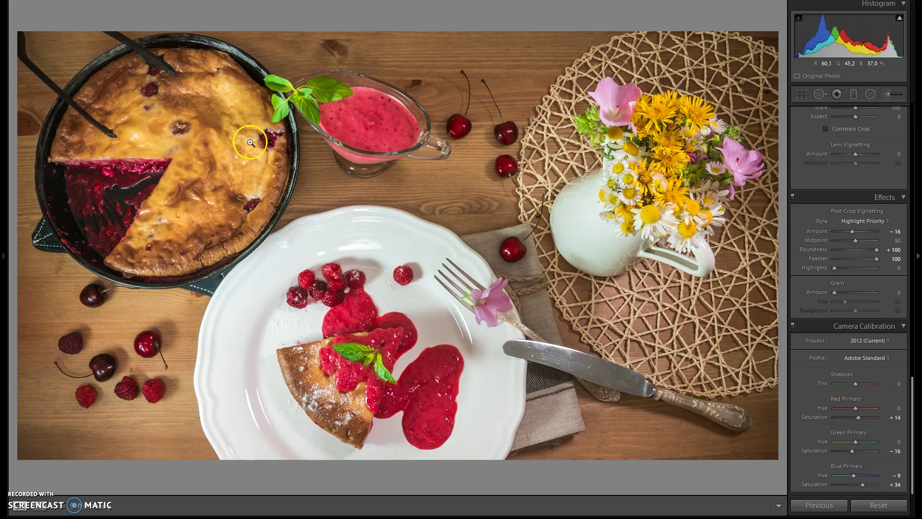
click(792, 324)
click(793, 324)
click(792, 325)
click(793, 325)
click(792, 324)
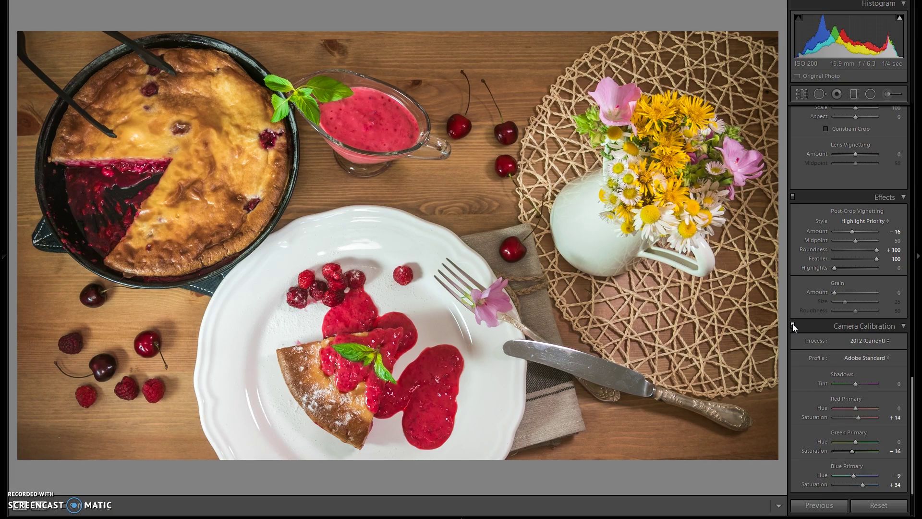
scroll(815, 383, up, 15)
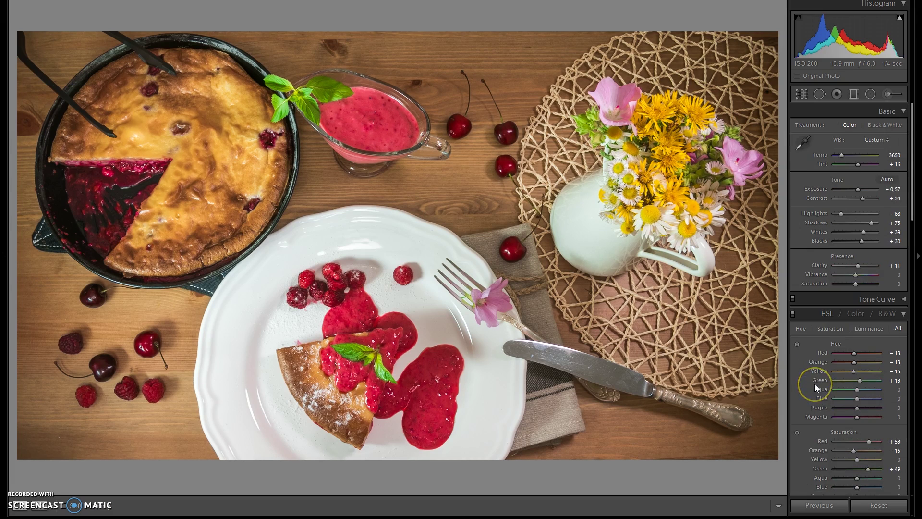
click(53, 505)
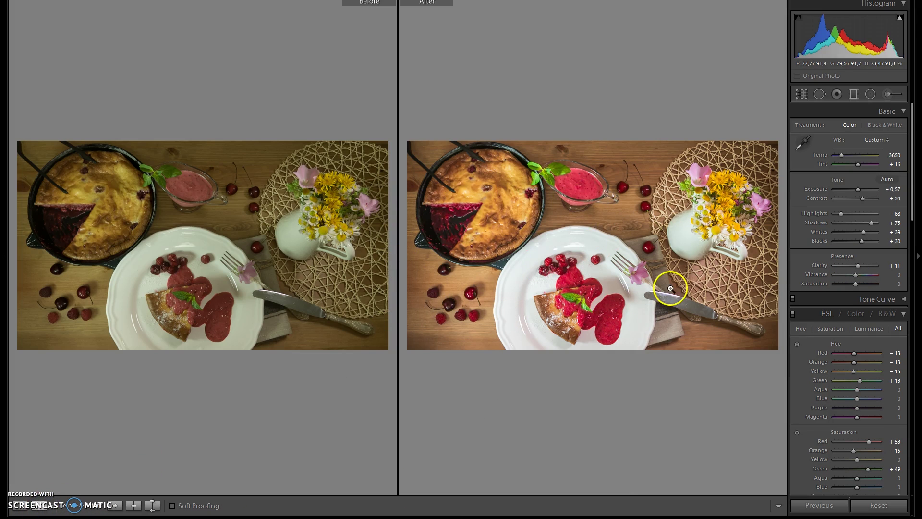
click(17, 506)
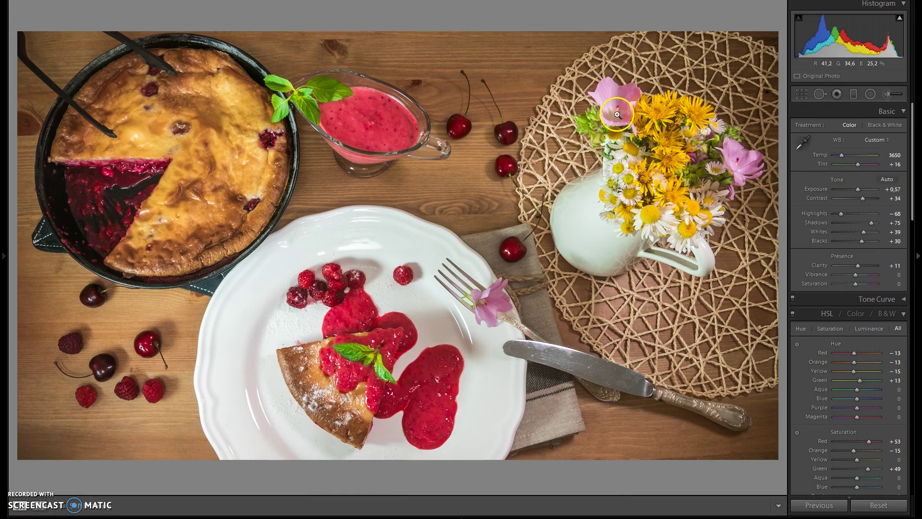
Step: Select the Adjustment Brush to begin a local adjustment
click(883, 99)
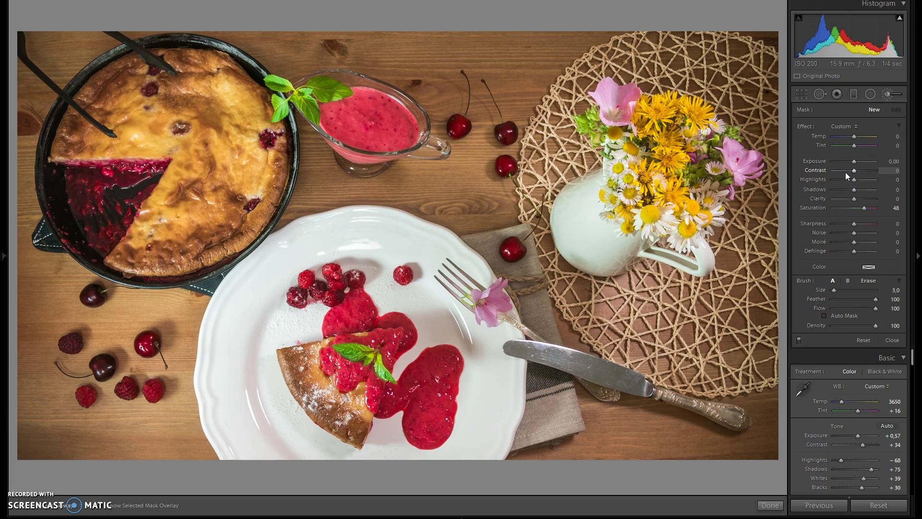
Step: Close the brush, max vibrance to inspect the jug at 1:1, then reset vibrance and saturation to 0
click(889, 96)
drag(858, 275, 879, 284)
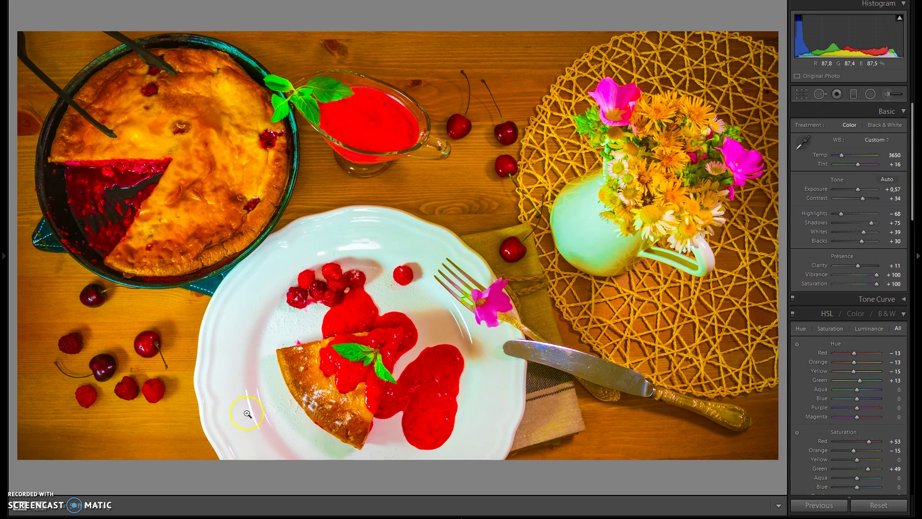
click(318, 278)
click(713, 255)
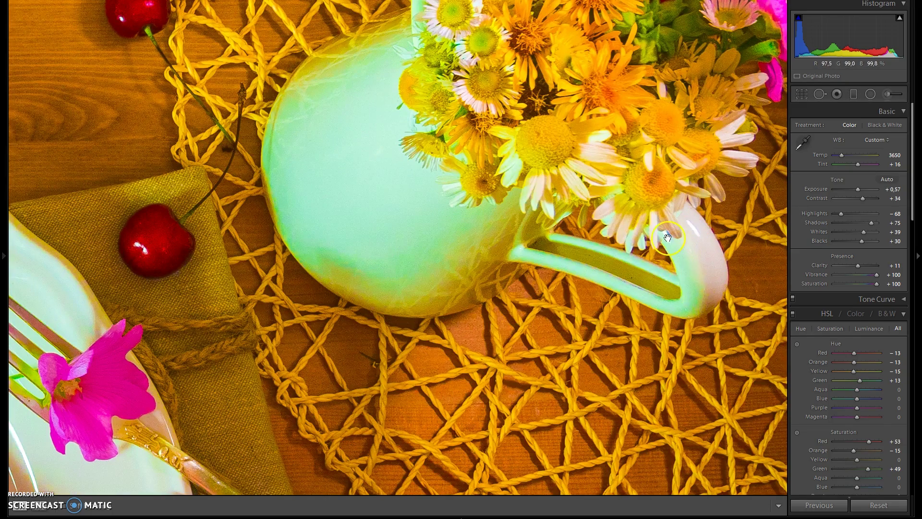
double_click(822, 275)
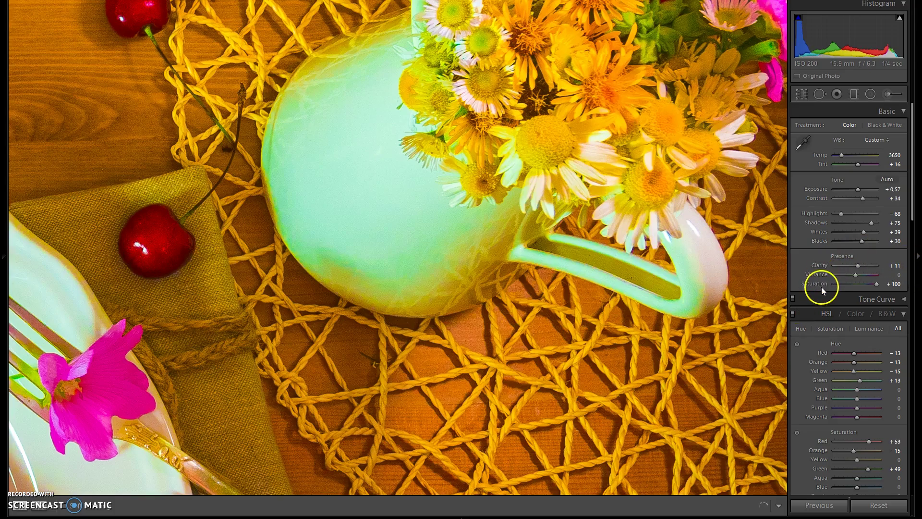
click(417, 221)
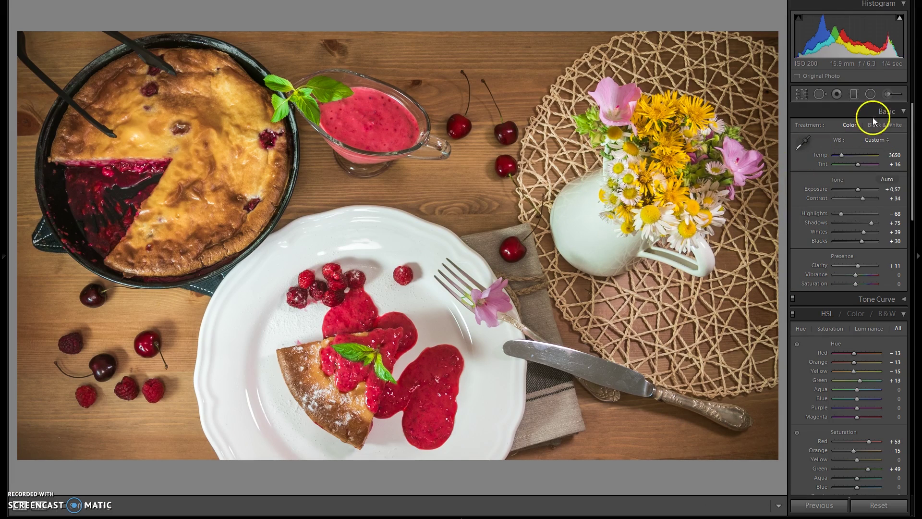
Step: Start a brush with highlights +34, paint over the jug handle and erase stray mask below it
click(888, 94)
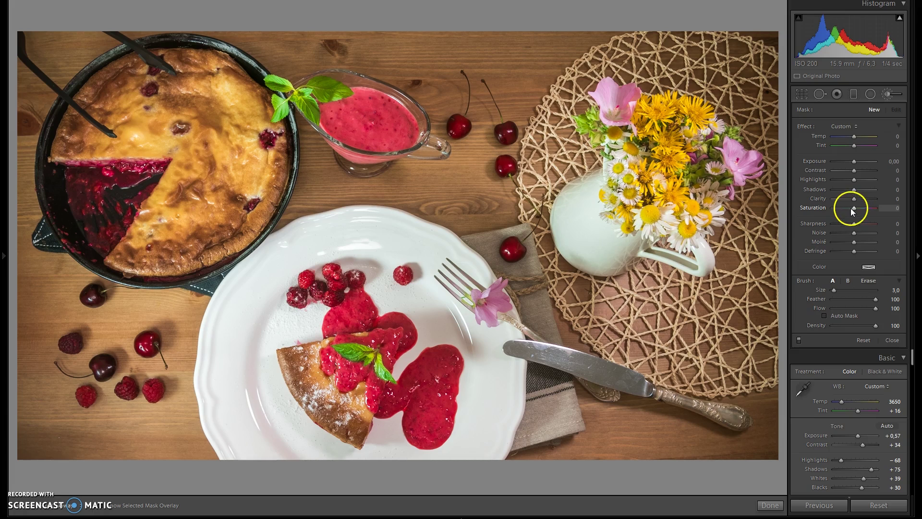
drag(854, 180, 862, 179)
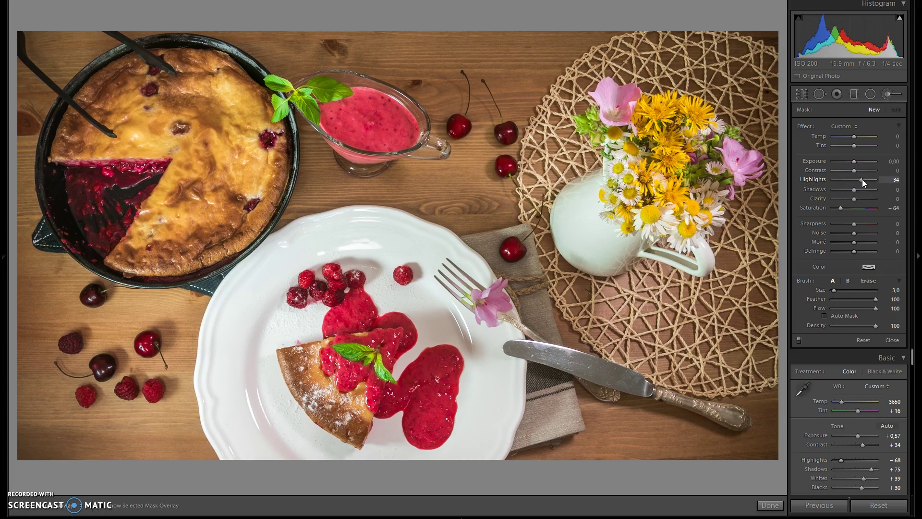
key(z)
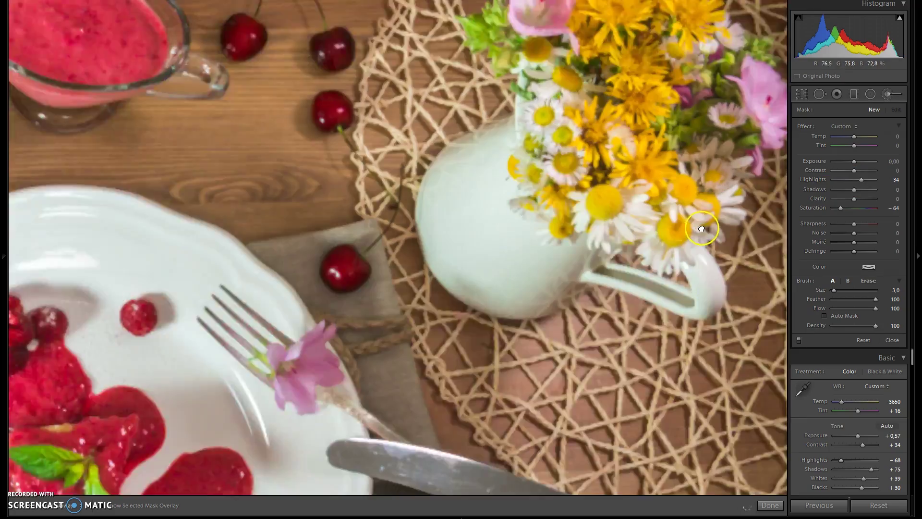
drag(700, 264, 715, 324)
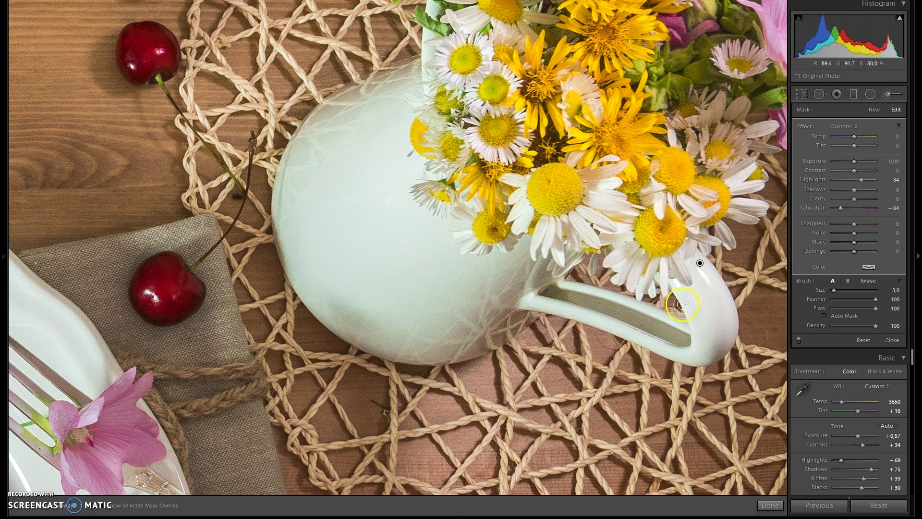
mouse_move(698, 331)
mouse_down()
mouse_move(601, 294)
mouse_move(549, 289)
mouse_move(678, 338)
mouse_move(667, 363)
mouse_move(676, 341)
mouse_move(696, 359)
mouse_move(530, 300)
mouse_move(651, 323)
mouse_up()
scroll(712, 342, up, 3)
drag(712, 342, 526, 290)
key(alt)
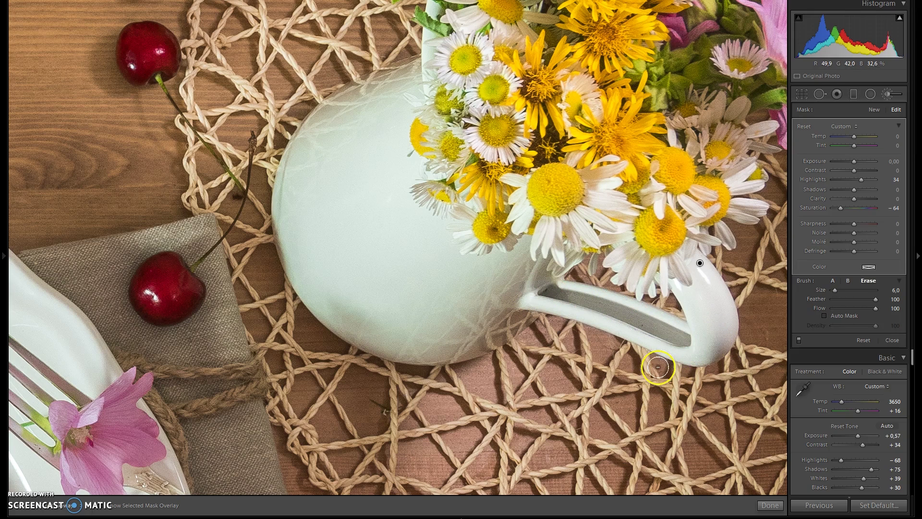
drag(660, 360, 688, 372)
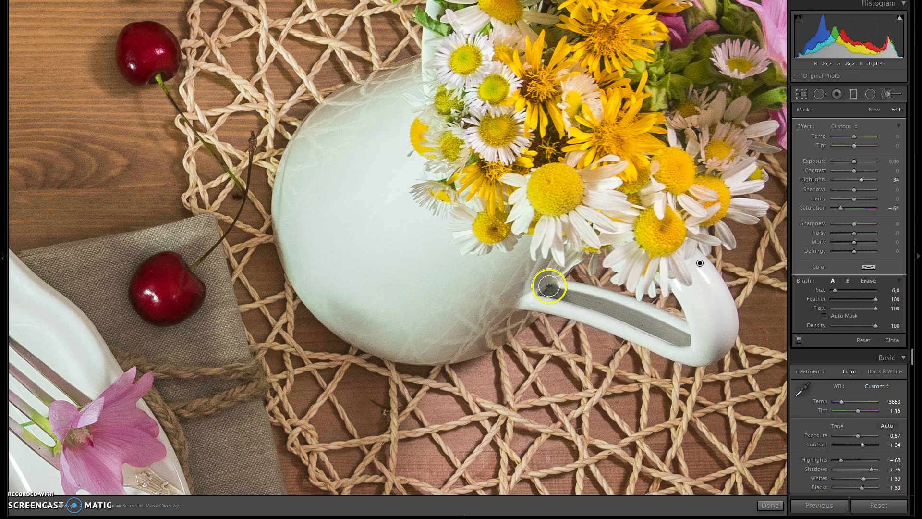
Step: Paint the desaturation over the jug body, left neck, lower edges and handle join
mouse_move(529, 301)
mouse_down()
mouse_move(499, 330)
mouse_move(395, 346)
mouse_move(337, 323)
mouse_move(292, 261)
mouse_move(284, 192)
mouse_move(309, 121)
mouse_move(339, 93)
mouse_move(402, 72)
mouse_move(428, 46)
mouse_up()
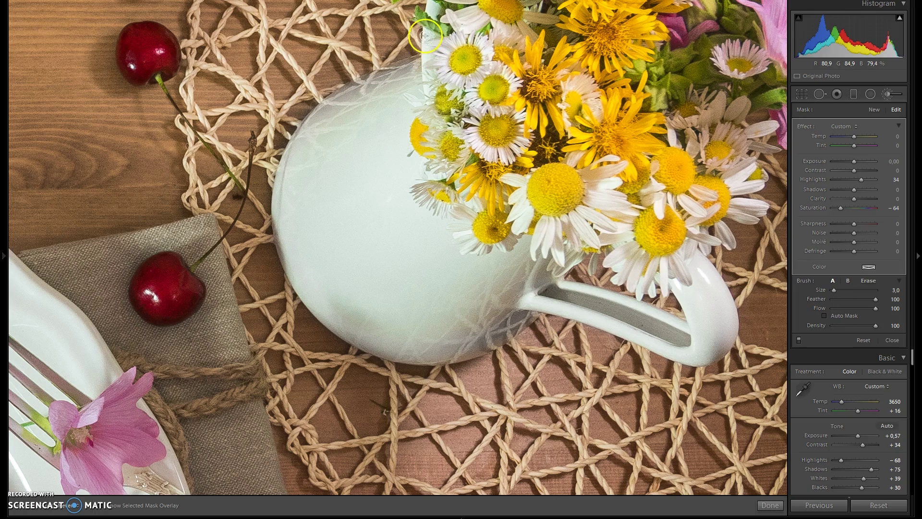
scroll(427, 52, up, 3)
mouse_move(454, 100)
mouse_down()
mouse_move(439, 177)
mouse_move(424, 174)
mouse_up()
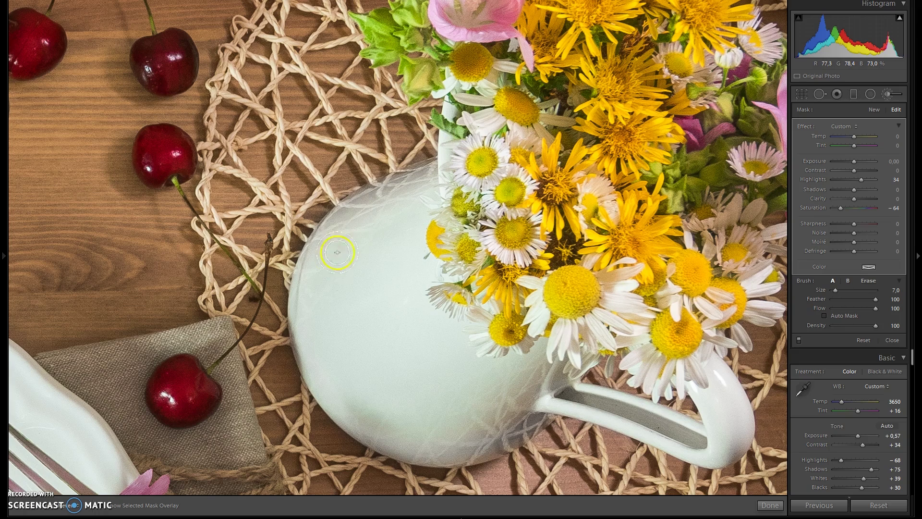
mouse_move(341, 387)
mouse_down()
mouse_move(535, 392)
mouse_move(438, 419)
mouse_up()
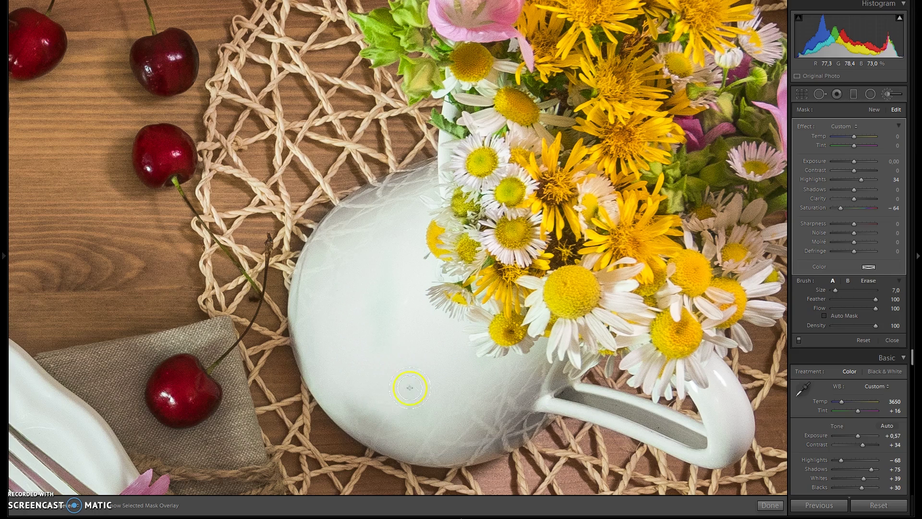
drag(430, 389, 308, 347)
mouse_move(491, 383)
mouse_down()
mouse_move(561, 383)
mouse_move(725, 449)
mouse_move(725, 405)
mouse_up()
key(ctrl+minus)
key(ctrl+minus)
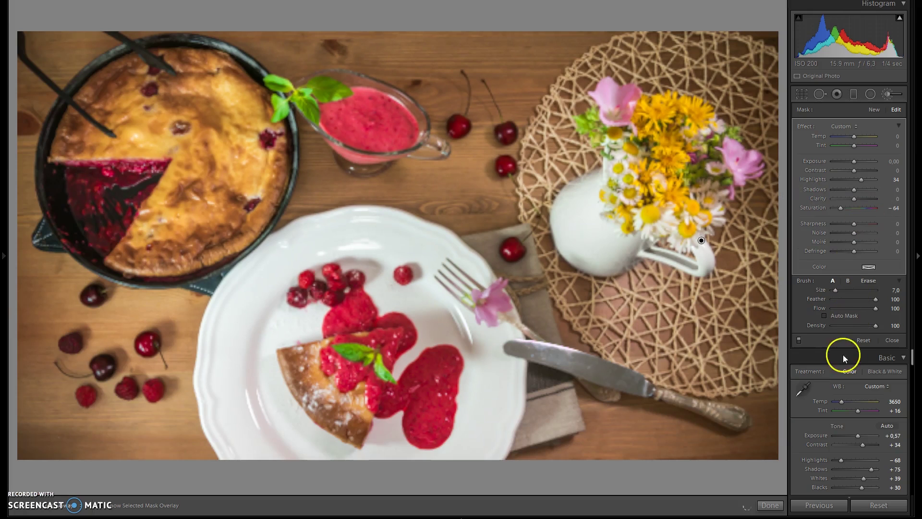
Step: Toggle the brush mask to compare, then push overall Vibrance and Saturation to +100
click(799, 341)
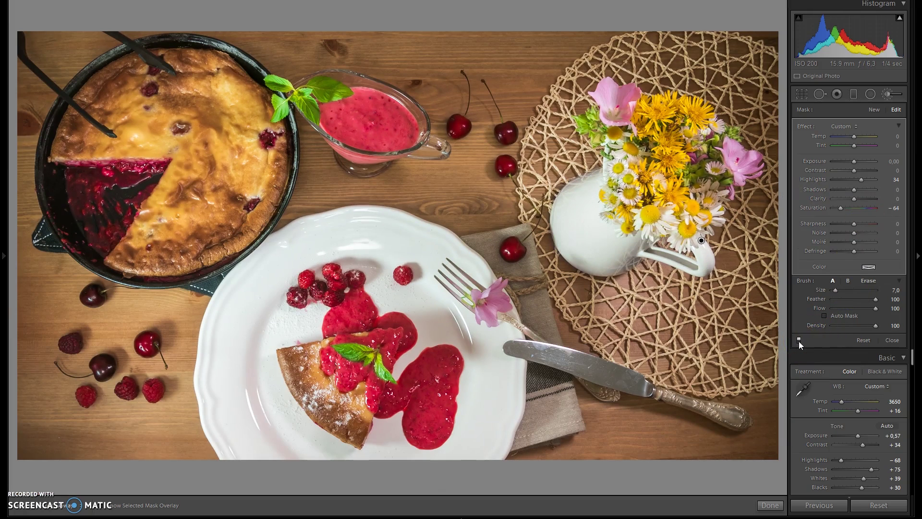
click(799, 342)
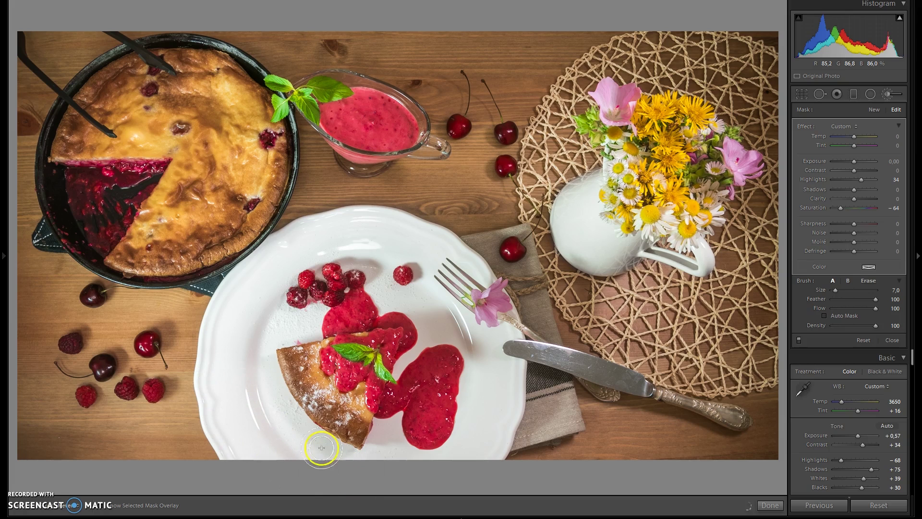
scroll(269, 375, down, 2)
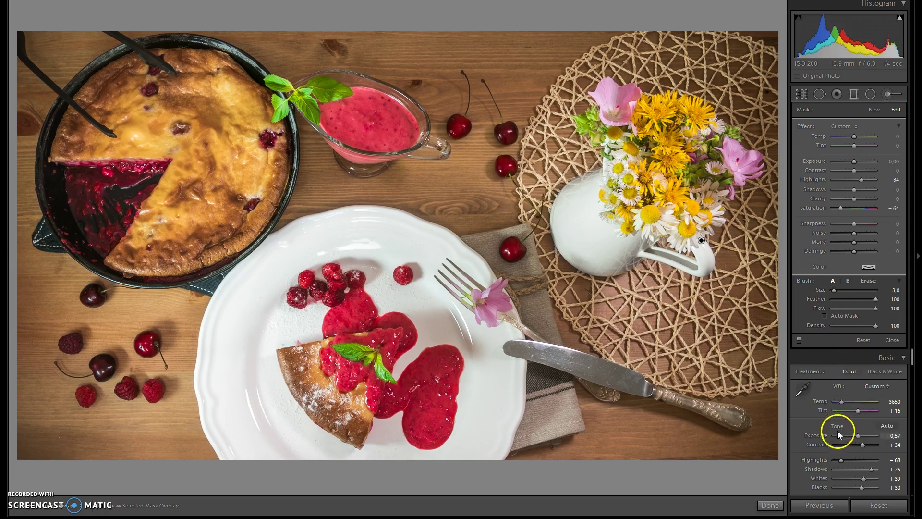
scroll(839, 434, down, 2)
mouse_move(857, 478)
mouse_down()
mouse_move(877, 478)
mouse_move(881, 487)
mouse_up()
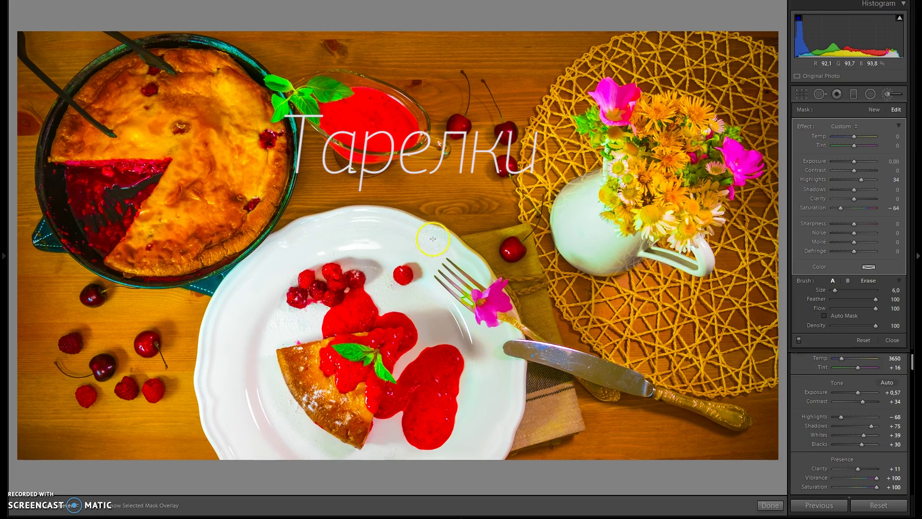
Step: Paint the desaturating brush along the plate rim
drag(432, 239, 466, 273)
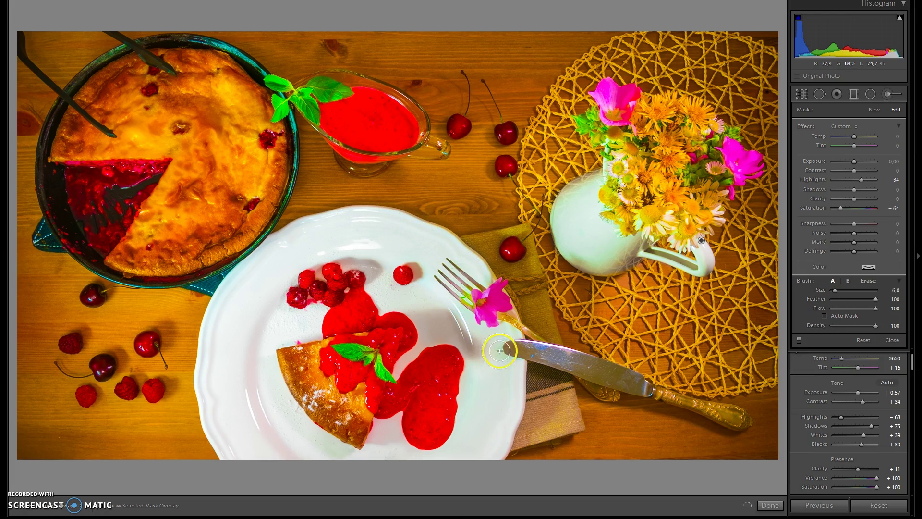
drag(483, 344, 488, 355)
drag(467, 431, 505, 410)
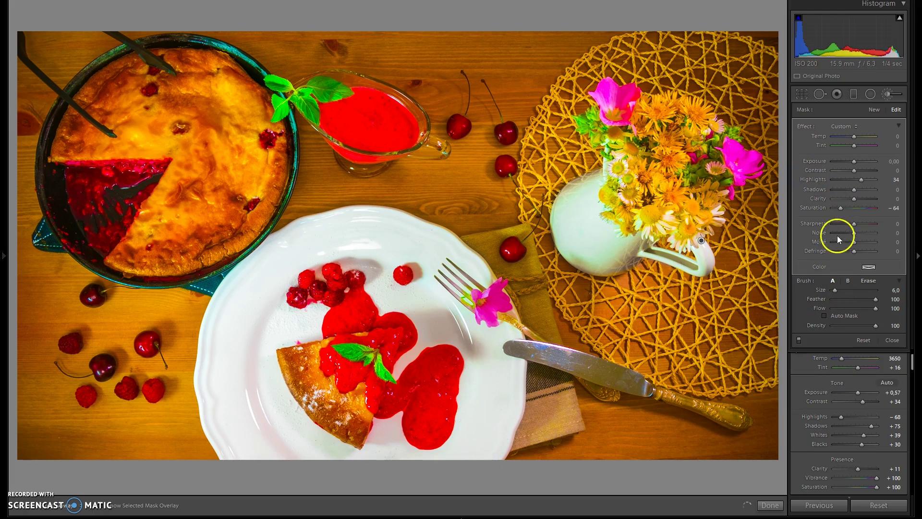
Step: Reset overall Vibrance and Saturation to 0 and toggle the brush effect to compare
double_click(819, 478)
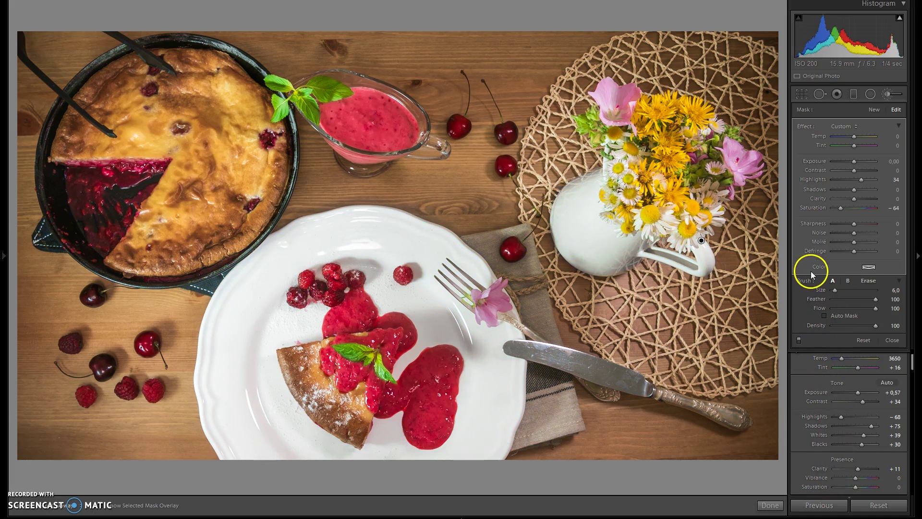
click(799, 339)
click(800, 339)
click(800, 339)
click(800, 339)
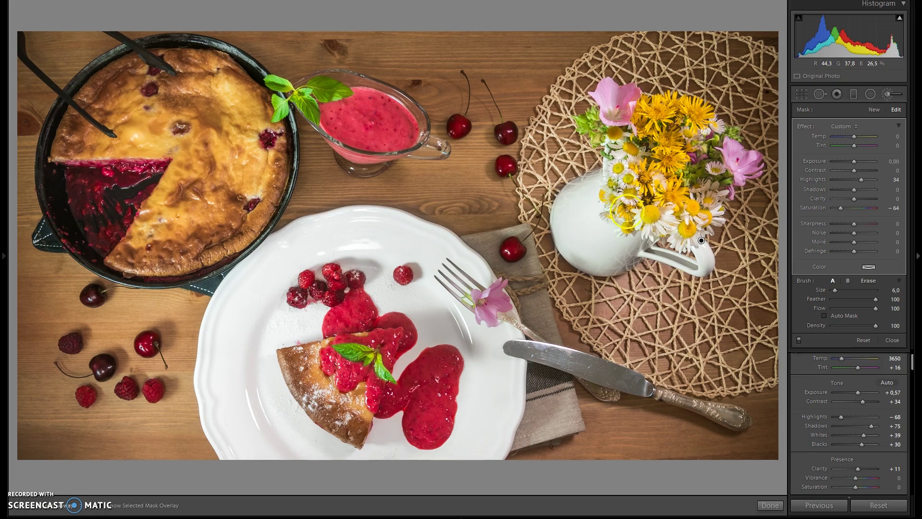
Step: Start a new brush with saturation and highlights reset to 0, and paint the pie filling
click(874, 108)
double_click(818, 208)
double_click(820, 180)
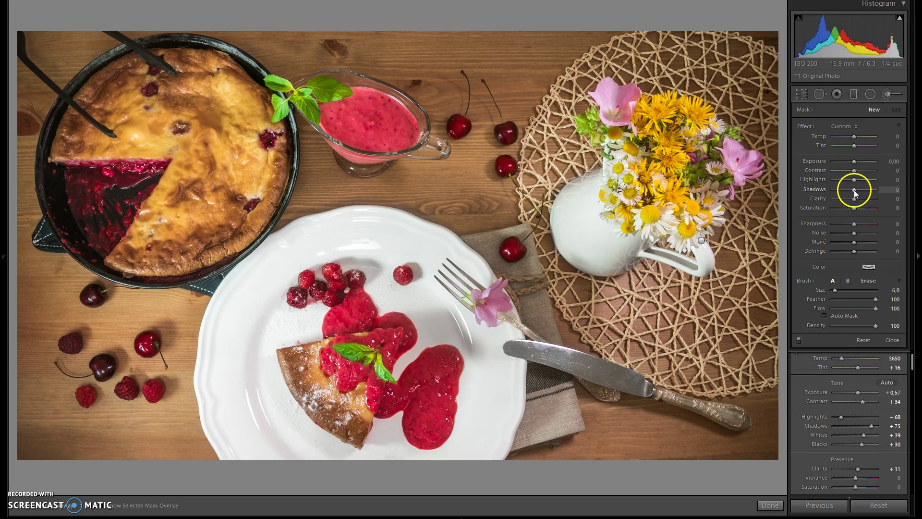
scroll(140, 139, up, 4)
scroll(117, 210, up, 4)
mouse_move(116, 210)
mouse_down()
mouse_move(89, 171)
mouse_move(105, 215)
mouse_move(139, 186)
mouse_move(87, 185)
mouse_move(101, 188)
mouse_up()
Step: Raise the filling brush's shadows to 77, exposure to 0.36, add contrast, and compare
drag(867, 190, 881, 190)
drag(855, 162, 858, 161)
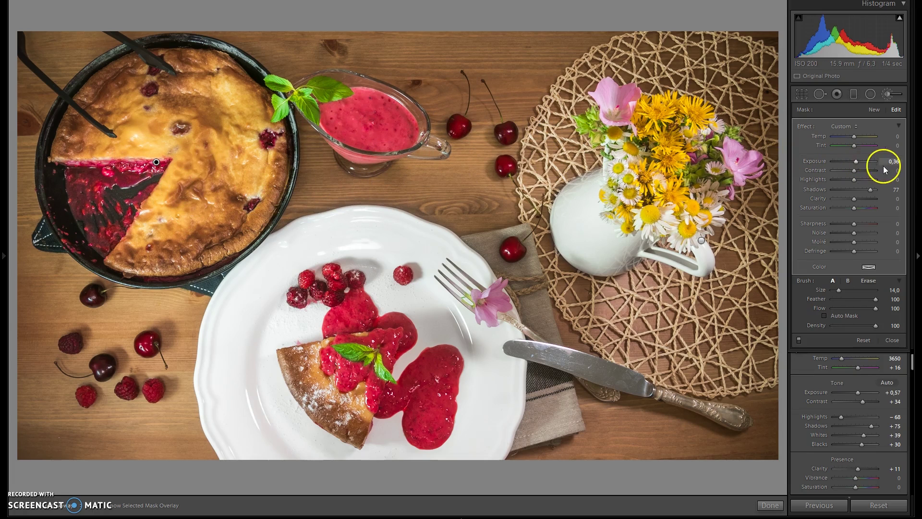
mouse_move(855, 171)
mouse_down()
mouse_move(863, 171)
mouse_move(855, 174)
mouse_up()
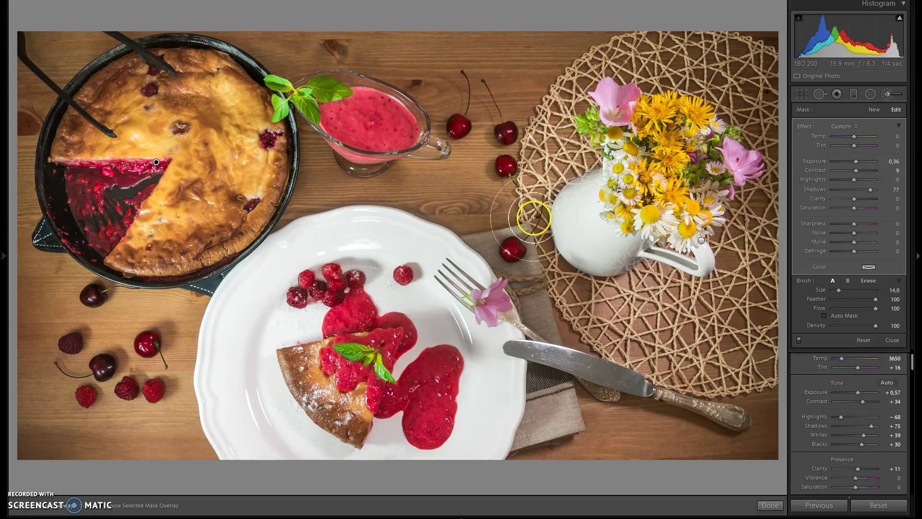
click(801, 339)
click(800, 340)
click(800, 340)
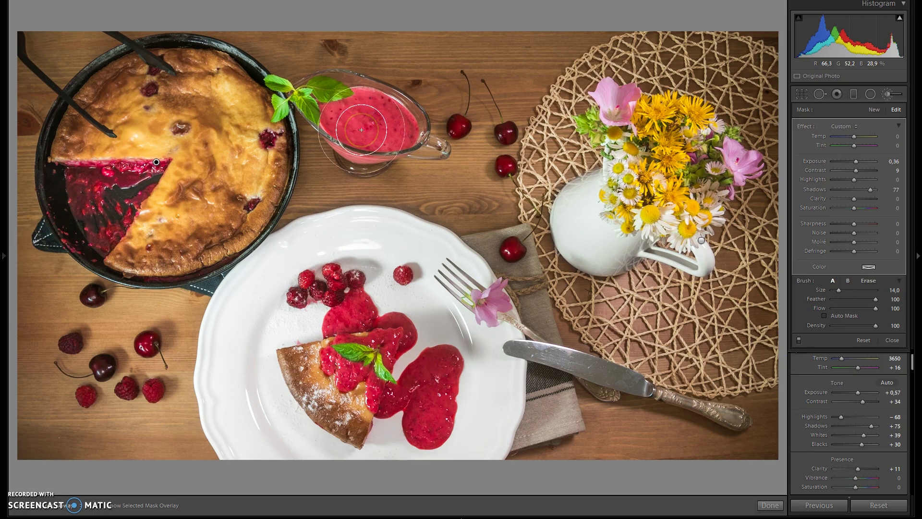
Step: Finish brushing with Done and zoom back out to the whole photo
click(668, 418)
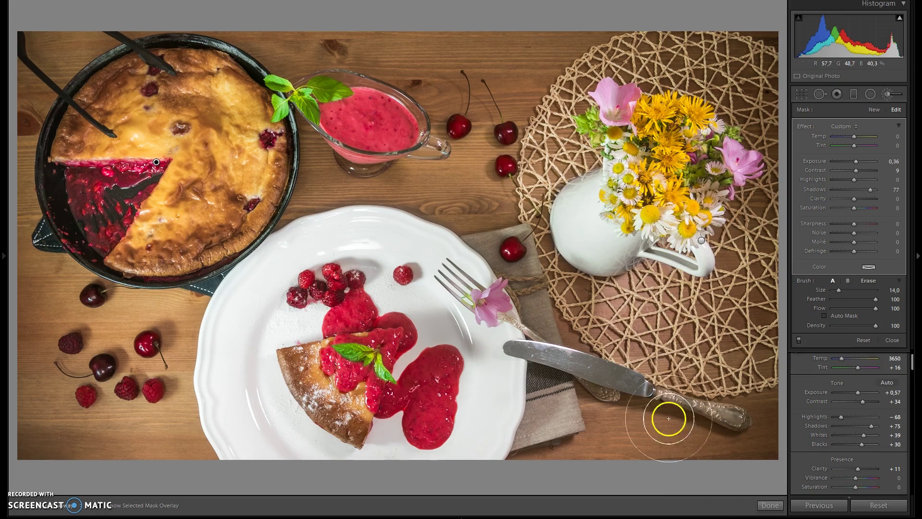
click(767, 505)
click(574, 259)
click(579, 266)
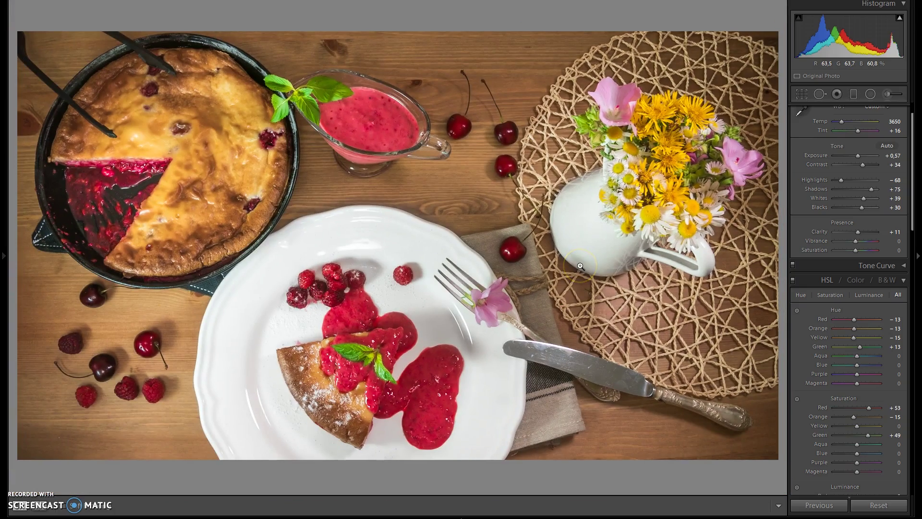
Step: Show the Before/After side-by-side view of the edited pie photo and its original
click(604, 181)
key(y)
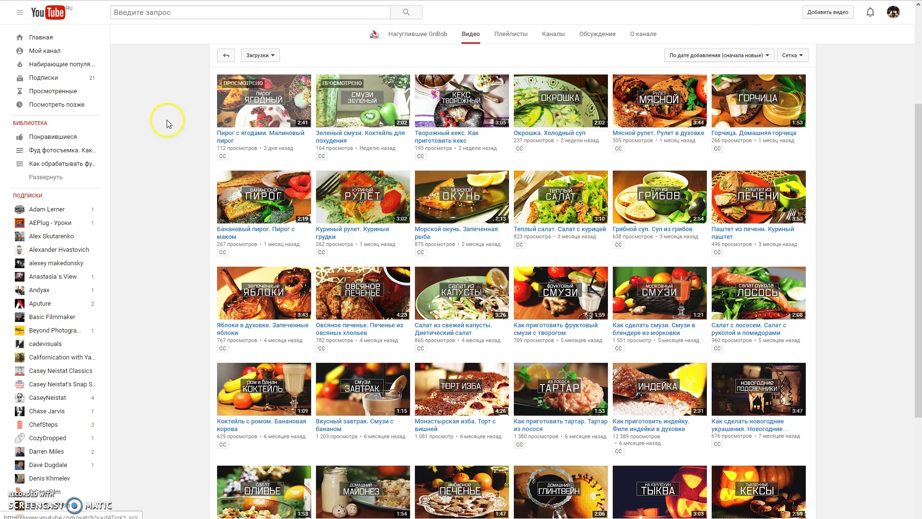
Step: Scroll to the bottom of the channel's Videos tab and load more videos with 'Ещё'
scroll(735, 222, down, 3)
scroll(735, 223, down, 2)
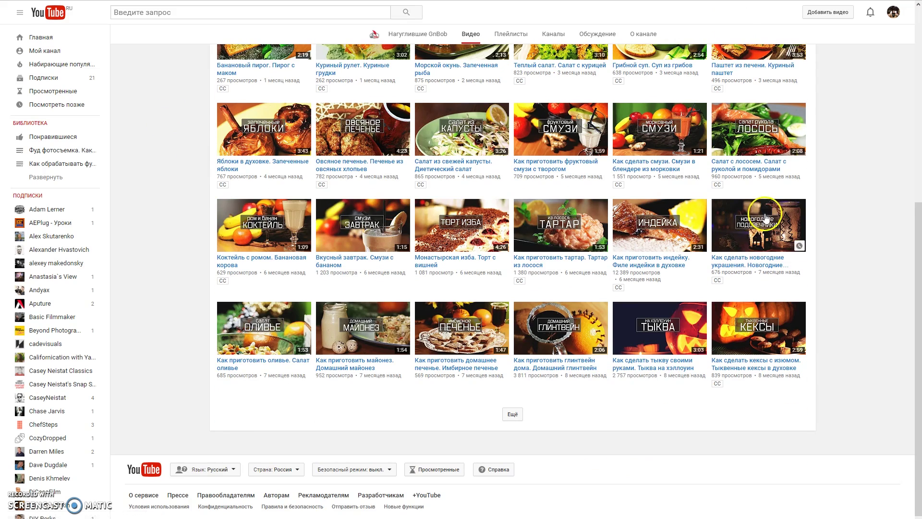
click(513, 413)
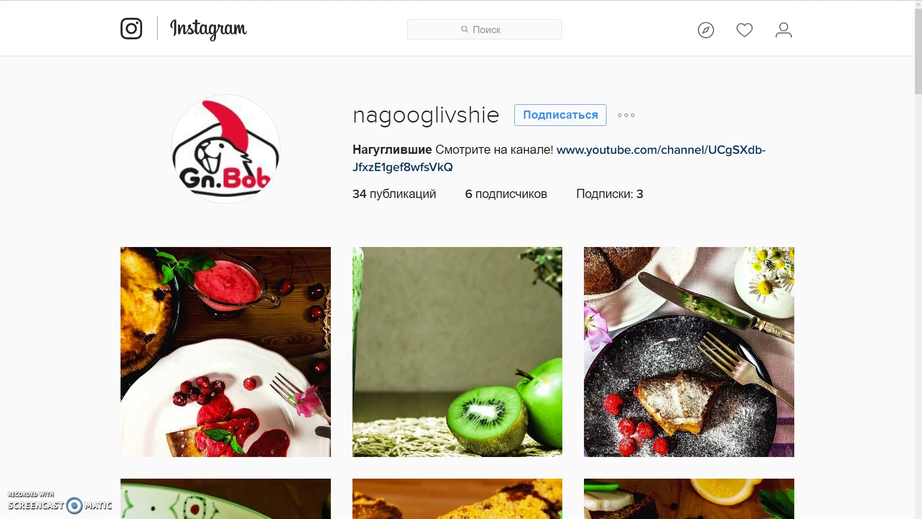
scroll(449, 153, down, 4)
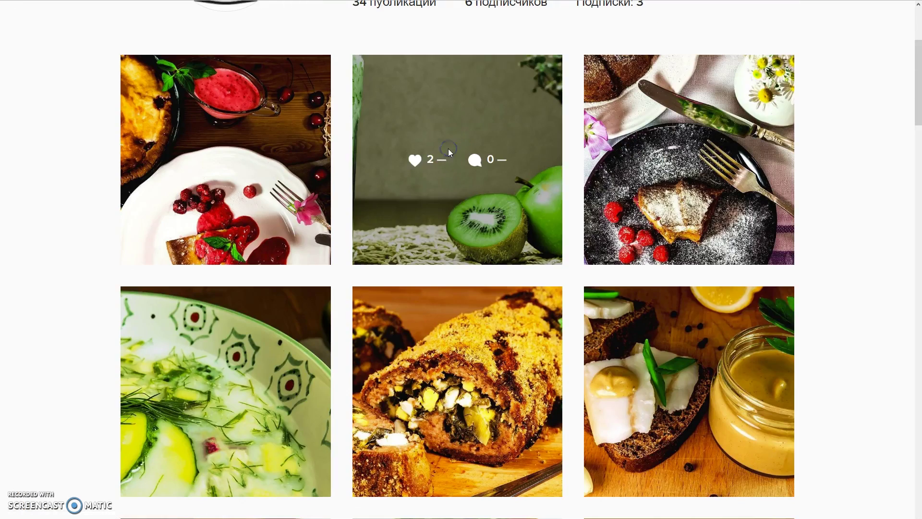
click(449, 153)
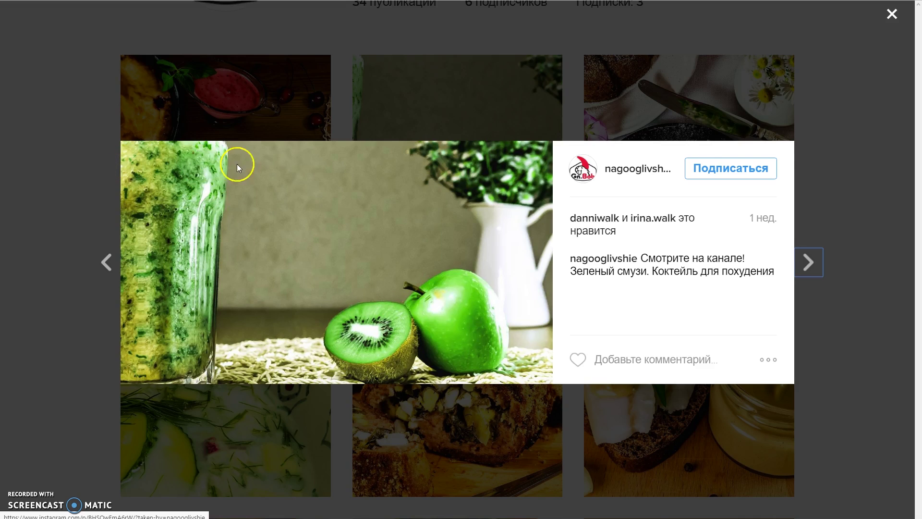
click(860, 56)
mouse_move(689, 440)
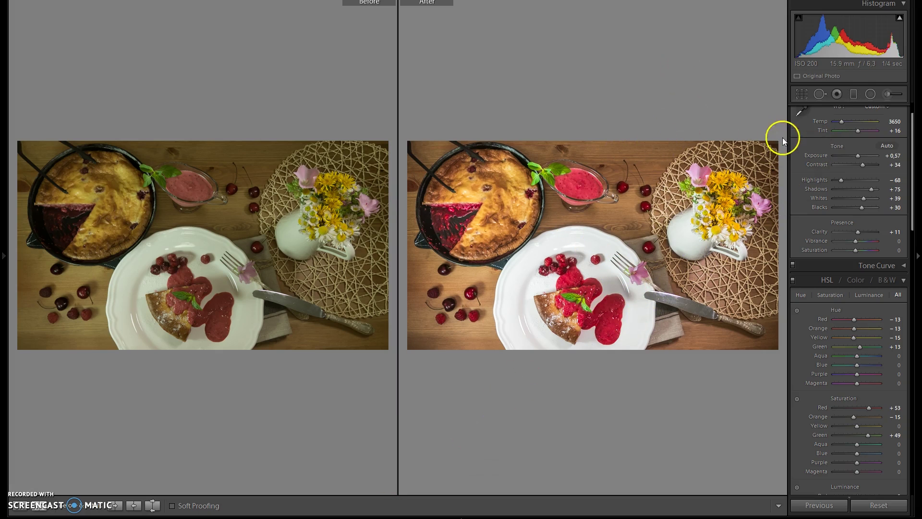
Step: Apply a 1 x 1 square crop around the plate, then view Before/After against the original
click(806, 90)
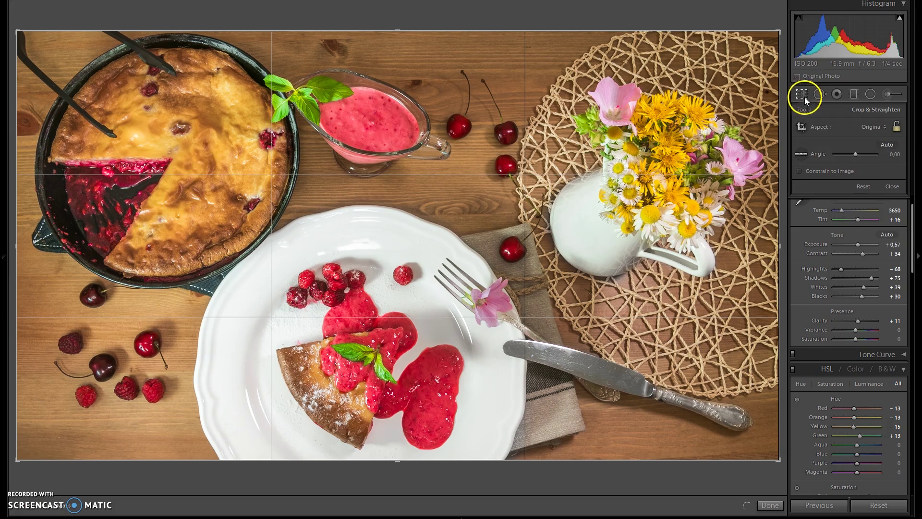
click(870, 128)
click(837, 172)
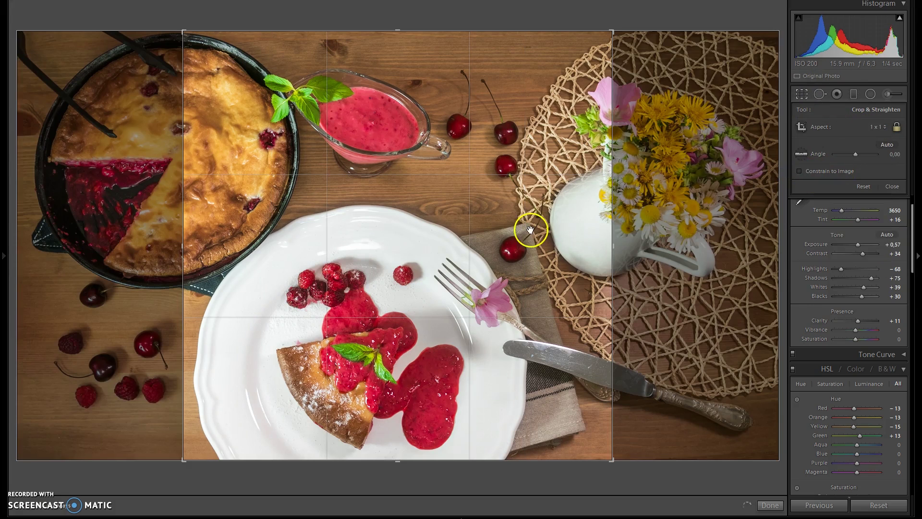
double_click(419, 241)
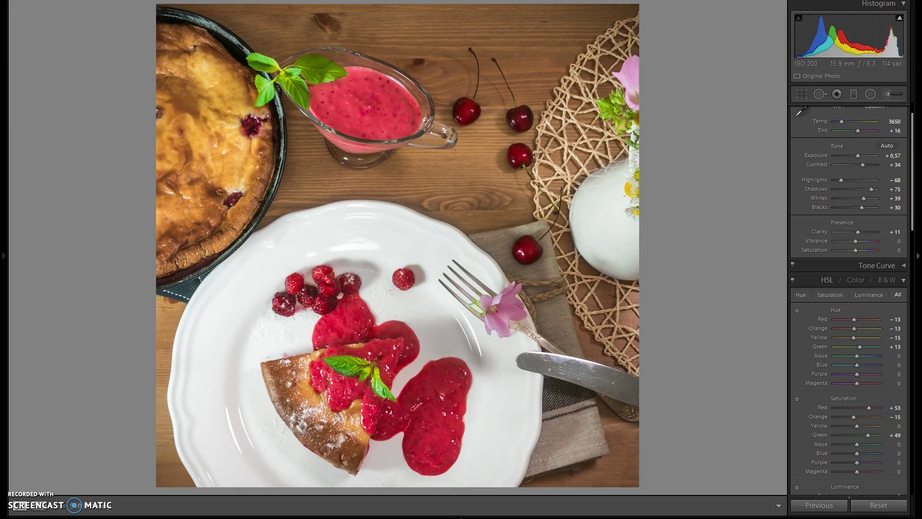
click(38, 508)
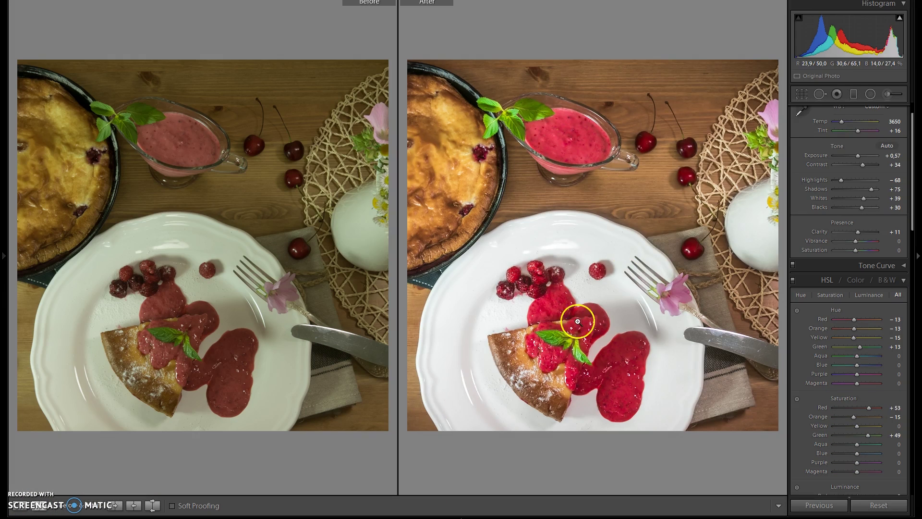